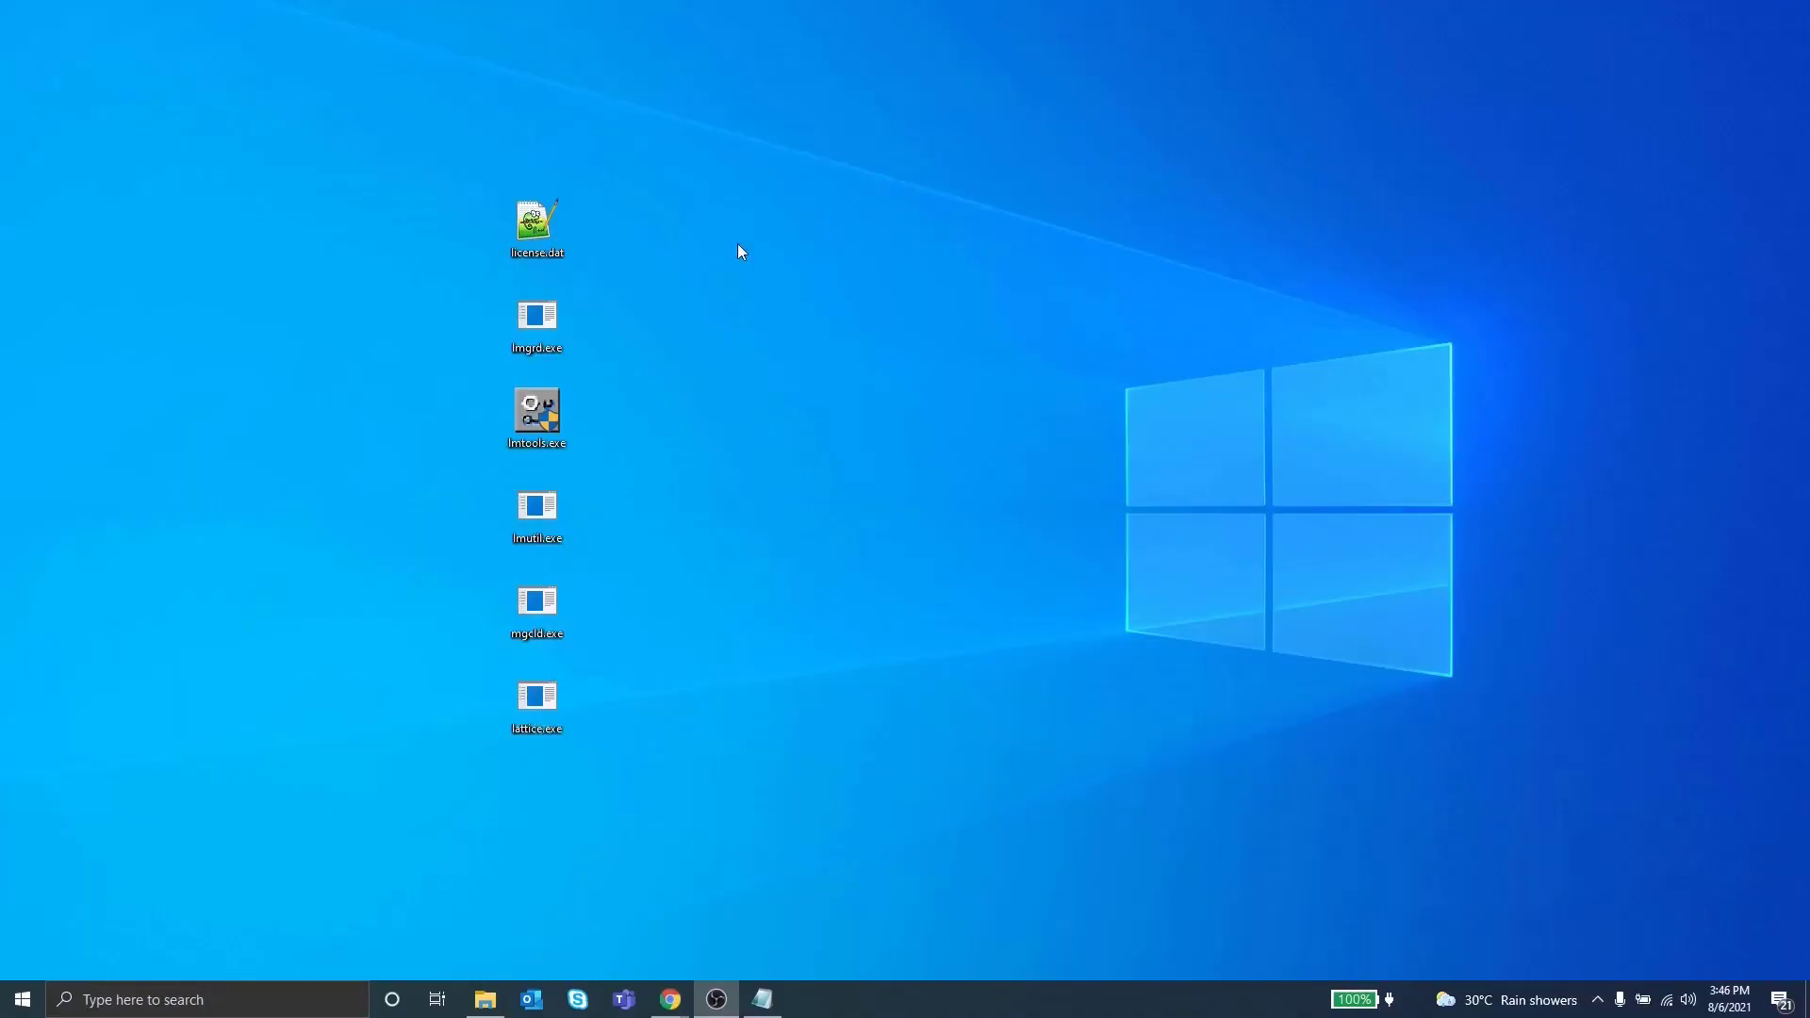
Step: Create a flexnet folder on the desktop and move the six license-server files into it
{"action": "right_click", "coordinate": [738, 249]}
{"action": "mouse_move", "coordinate": [807, 396]}
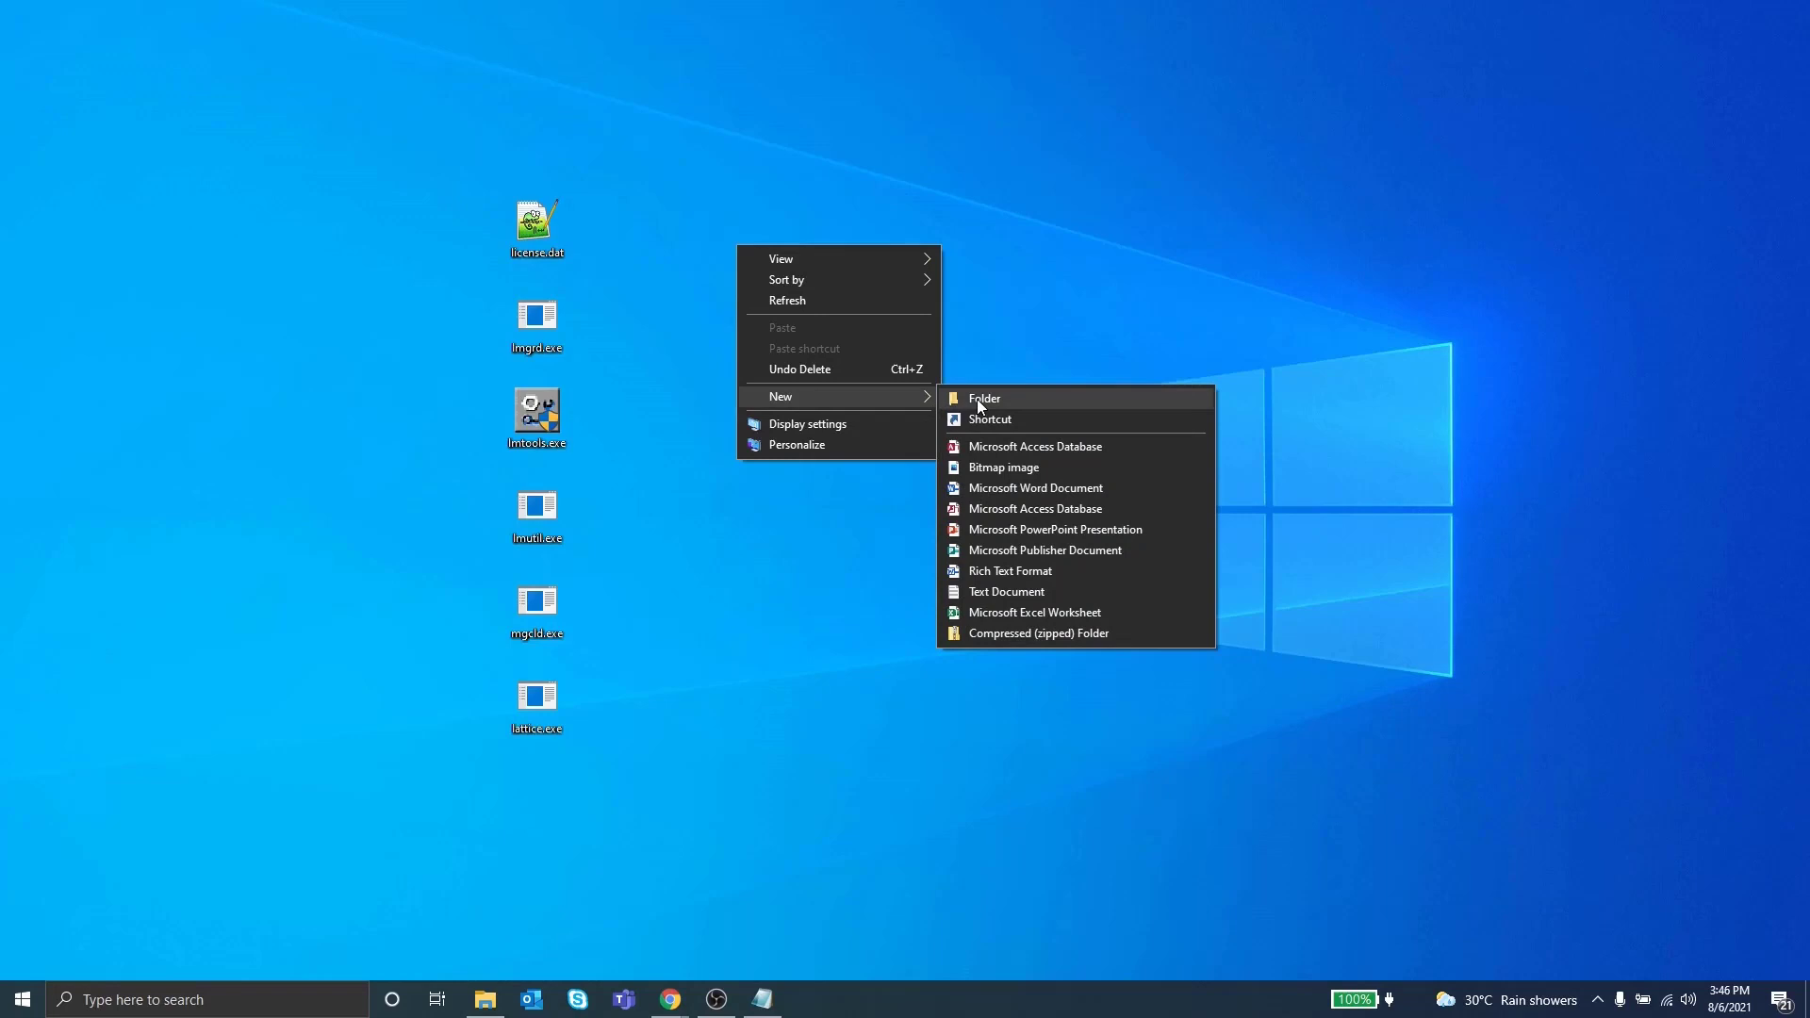
{"action": "left_click", "coordinate": [977, 399]}
{"action": "type", "text": "flexne"}
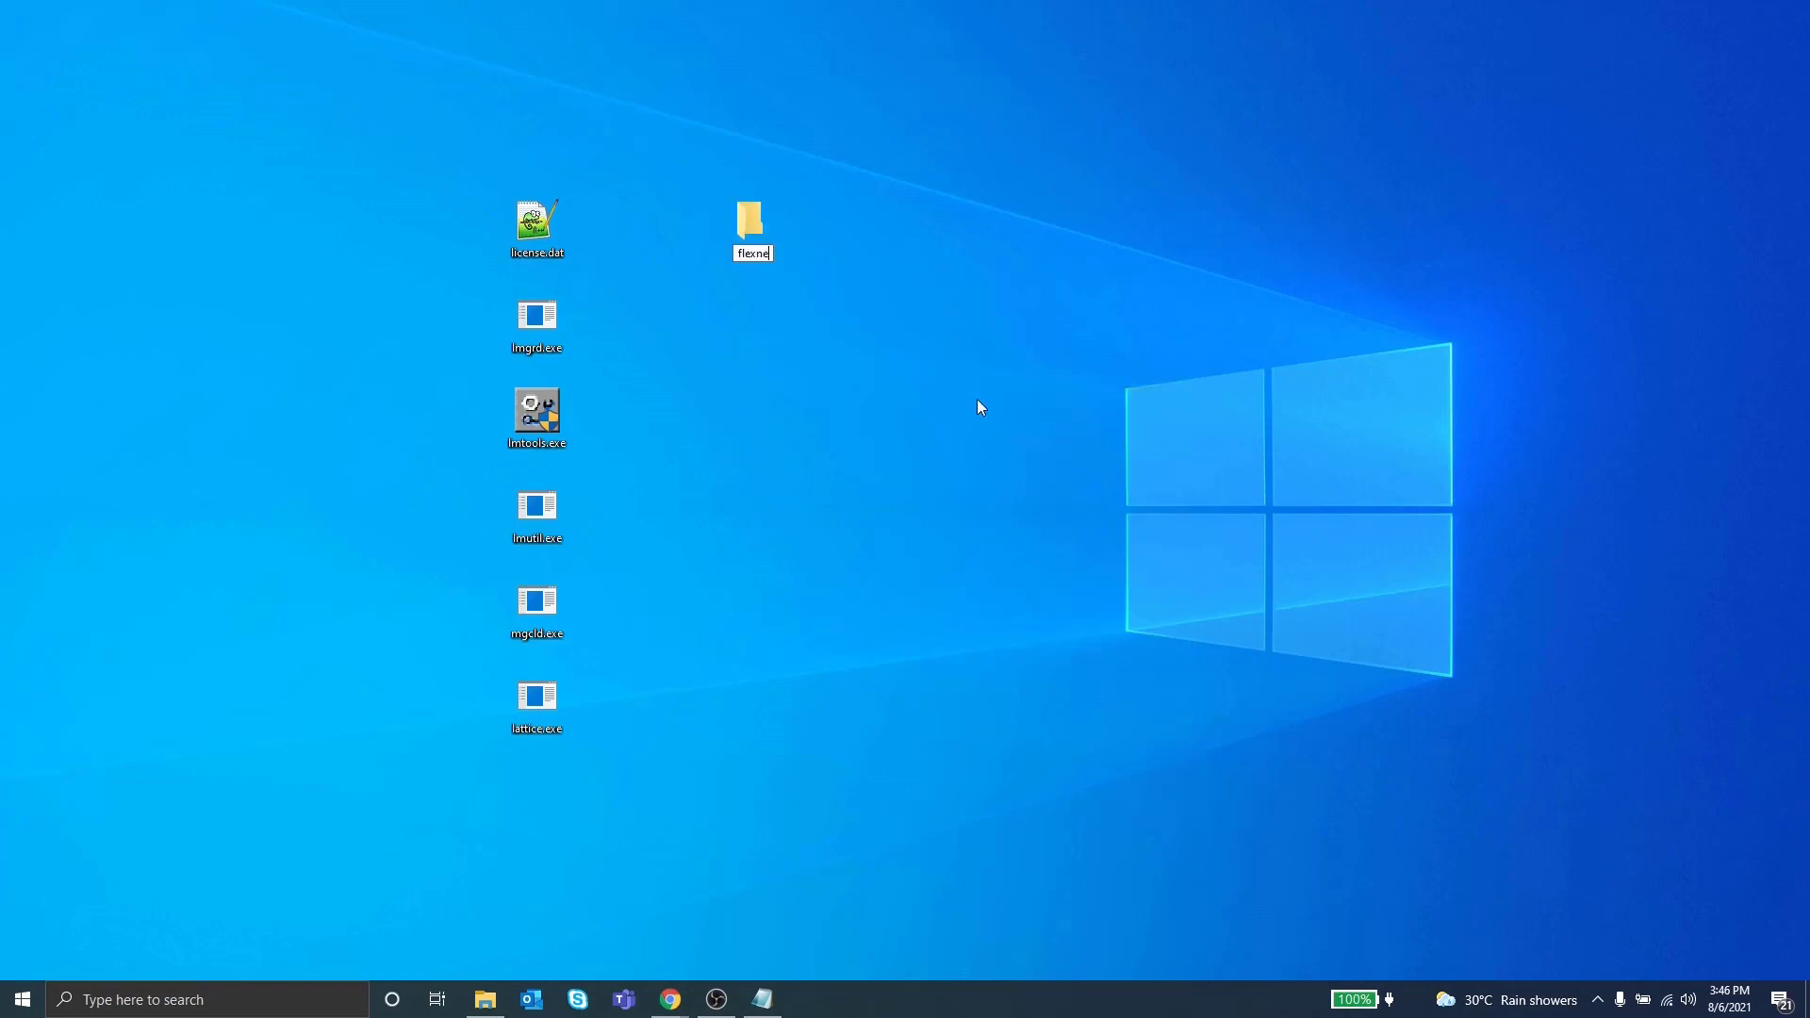
{"action": "type", "text": "t"}
{"action": "key", "text": "Return"}
{"action": "left_click_drag", "start_coordinate": [467, 158], "coordinate": [609, 749]}
{"action": "left_click_drag", "start_coordinate": [520, 232], "coordinate": [747, 224]}
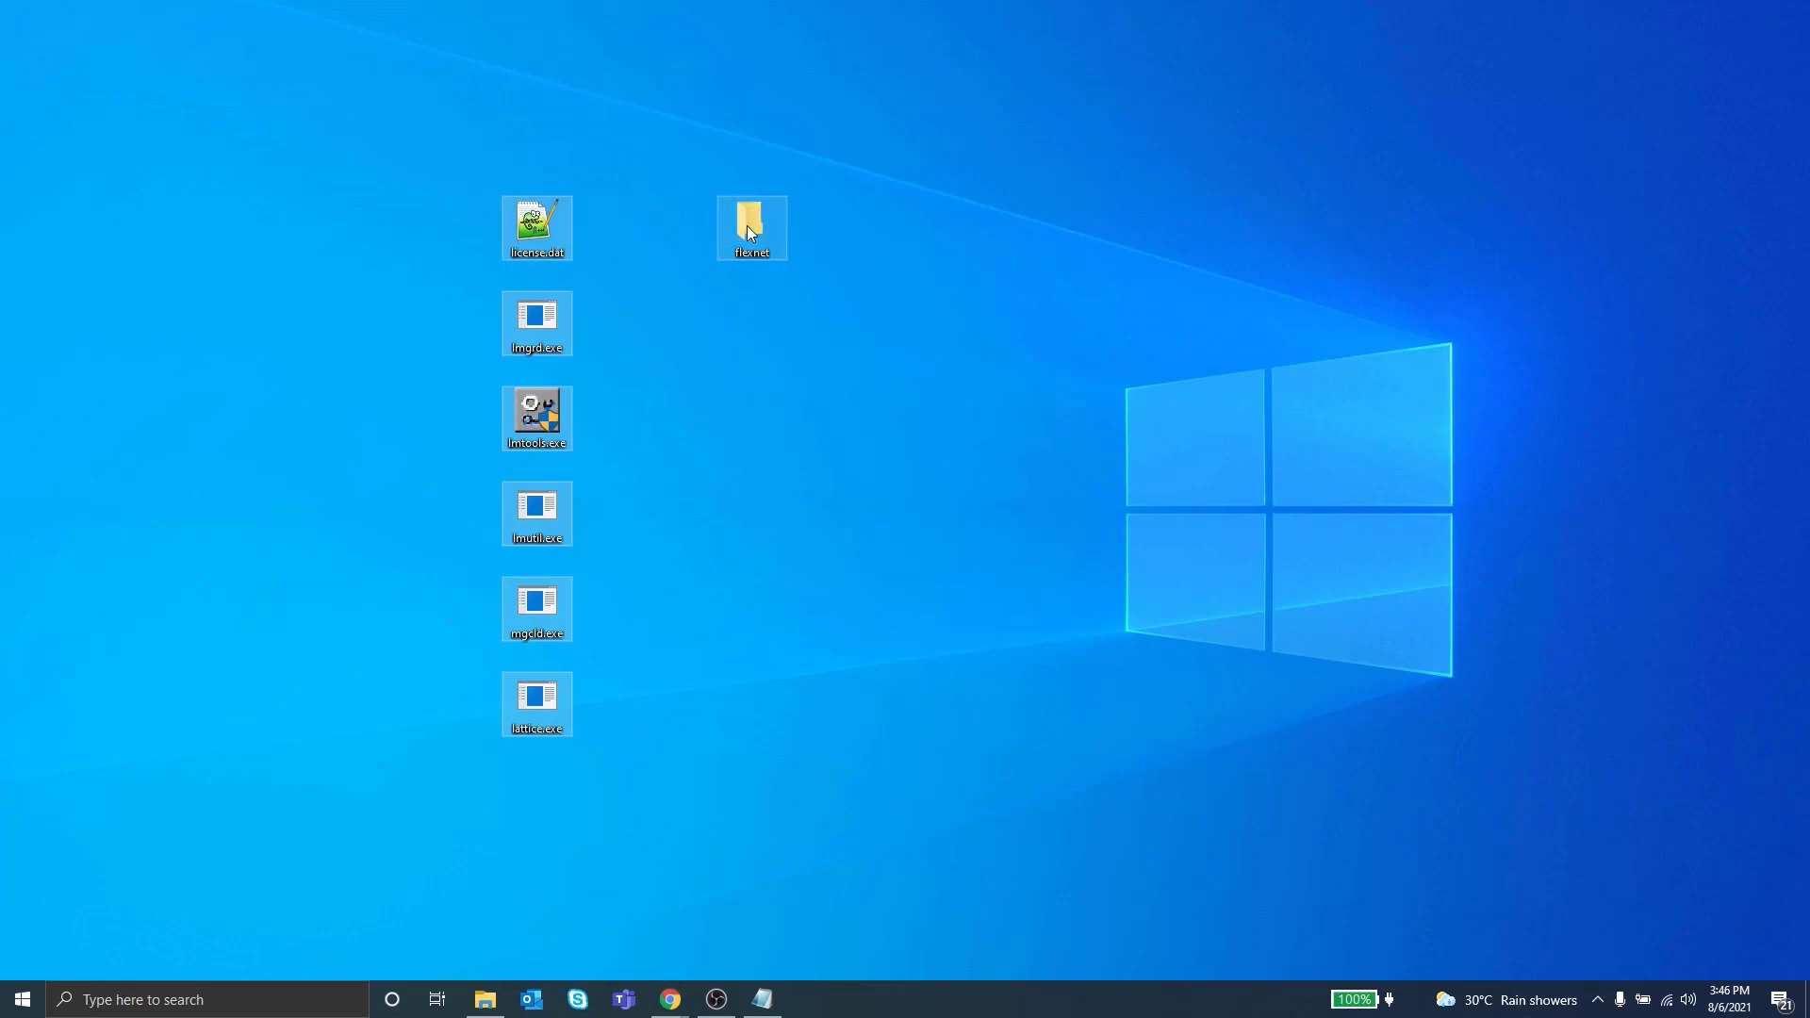
Step: Move the flexnet folder onto drive C: and open license.dat in Notepad++
{"action": "left_click", "coordinate": [483, 1002]}
{"action": "left_click_drag", "start_coordinate": [754, 235], "coordinate": [1057, 631]}
{"action": "double_click", "coordinate": [1056, 601]}
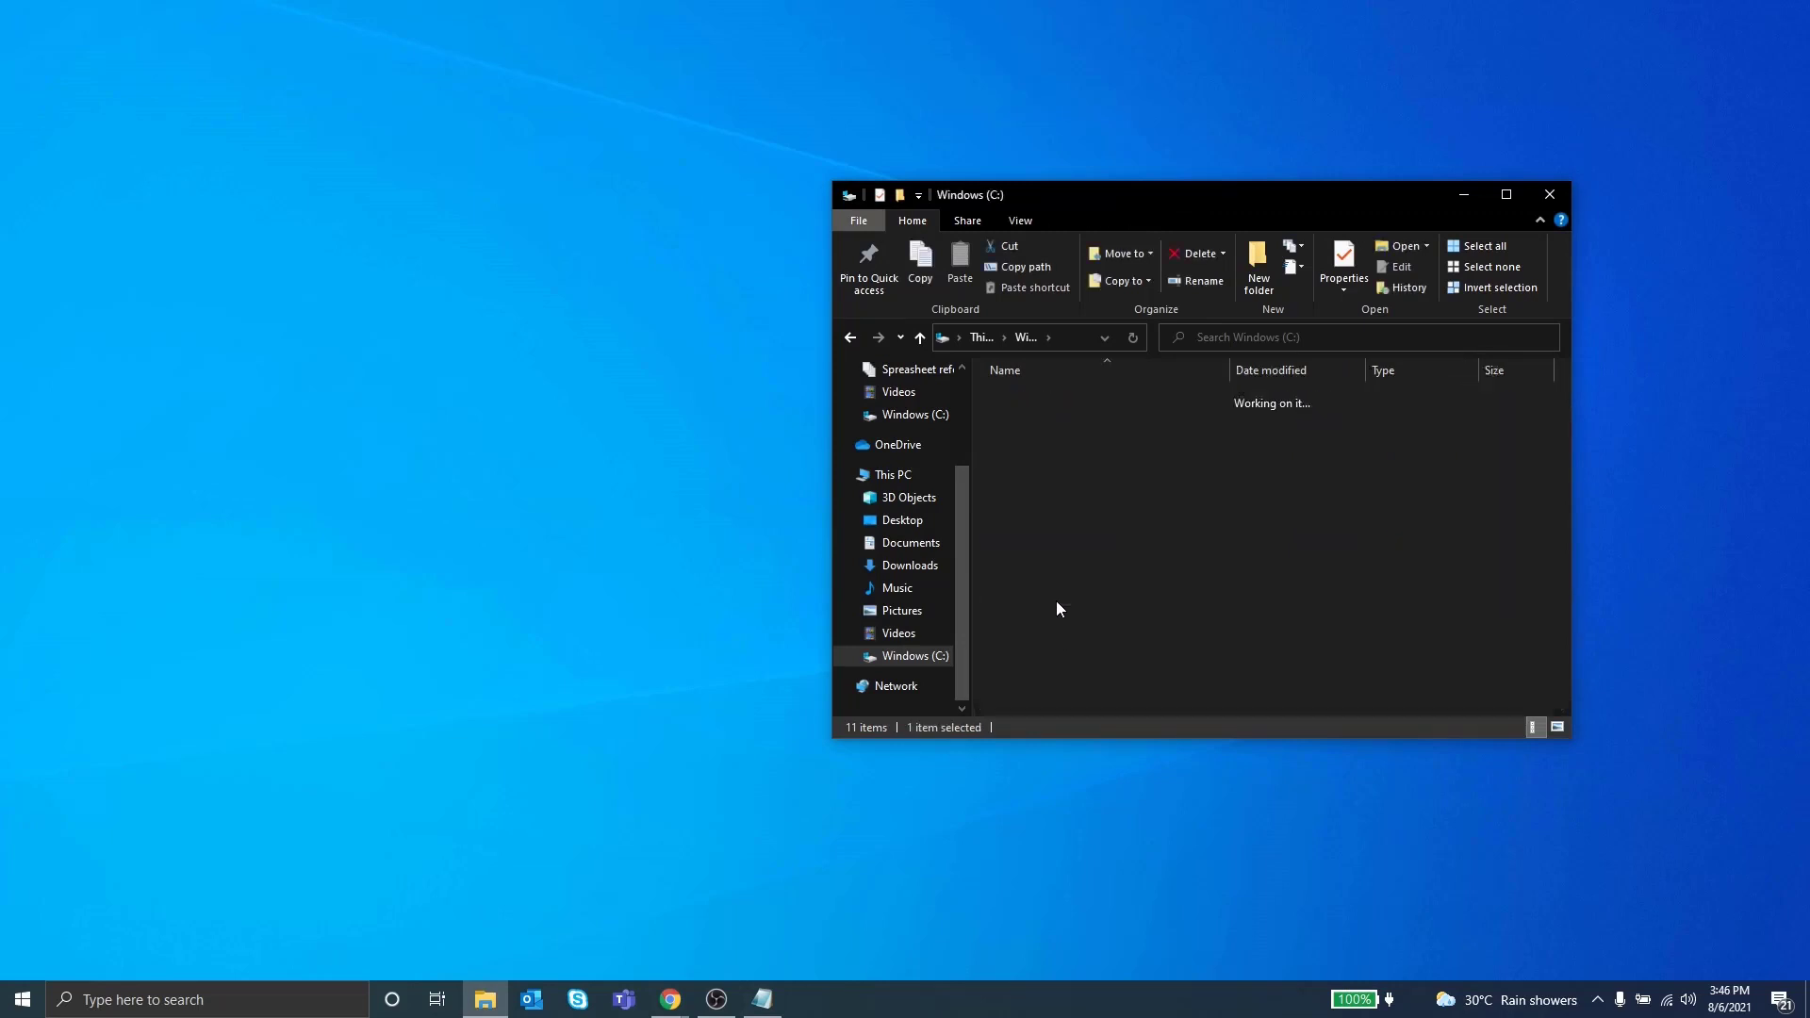
{"action": "double_click", "coordinate": [1035, 415]}
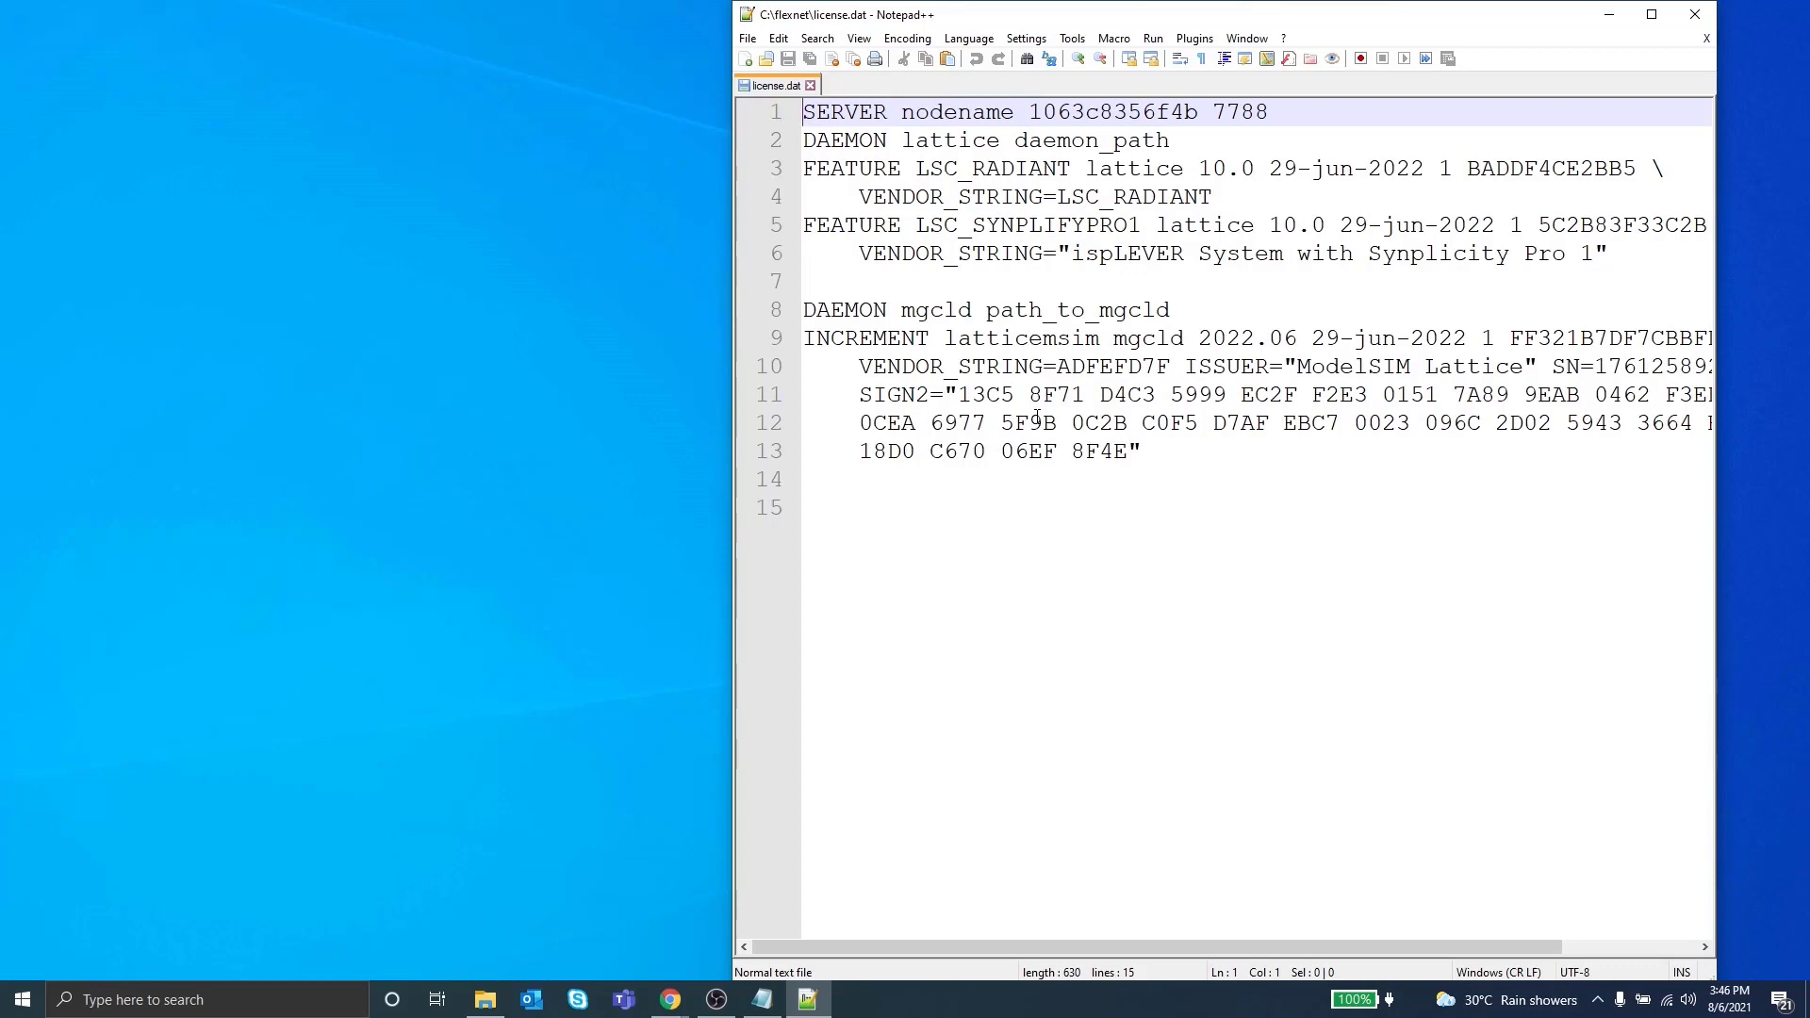
{"action": "double_click", "coordinate": [1002, 111]}
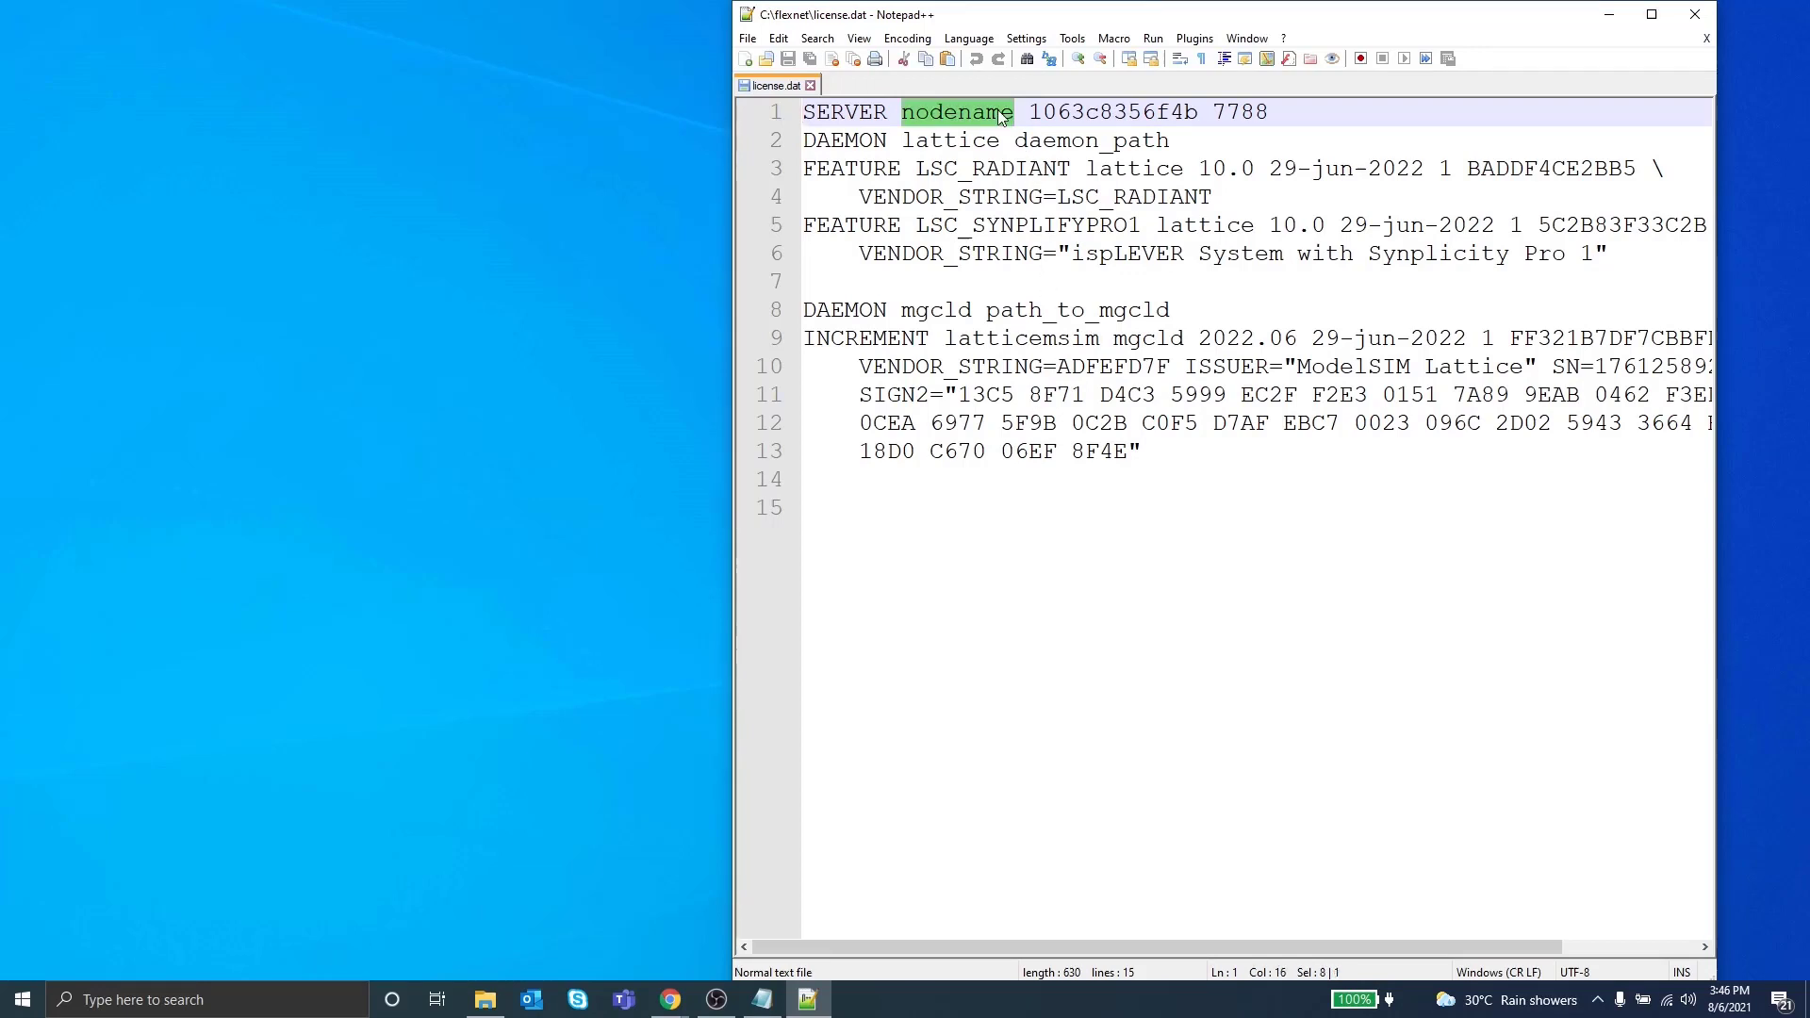
Step: Open an administrator Command Prompt and run the hostname command
{"action": "left_click", "coordinate": [212, 999]}
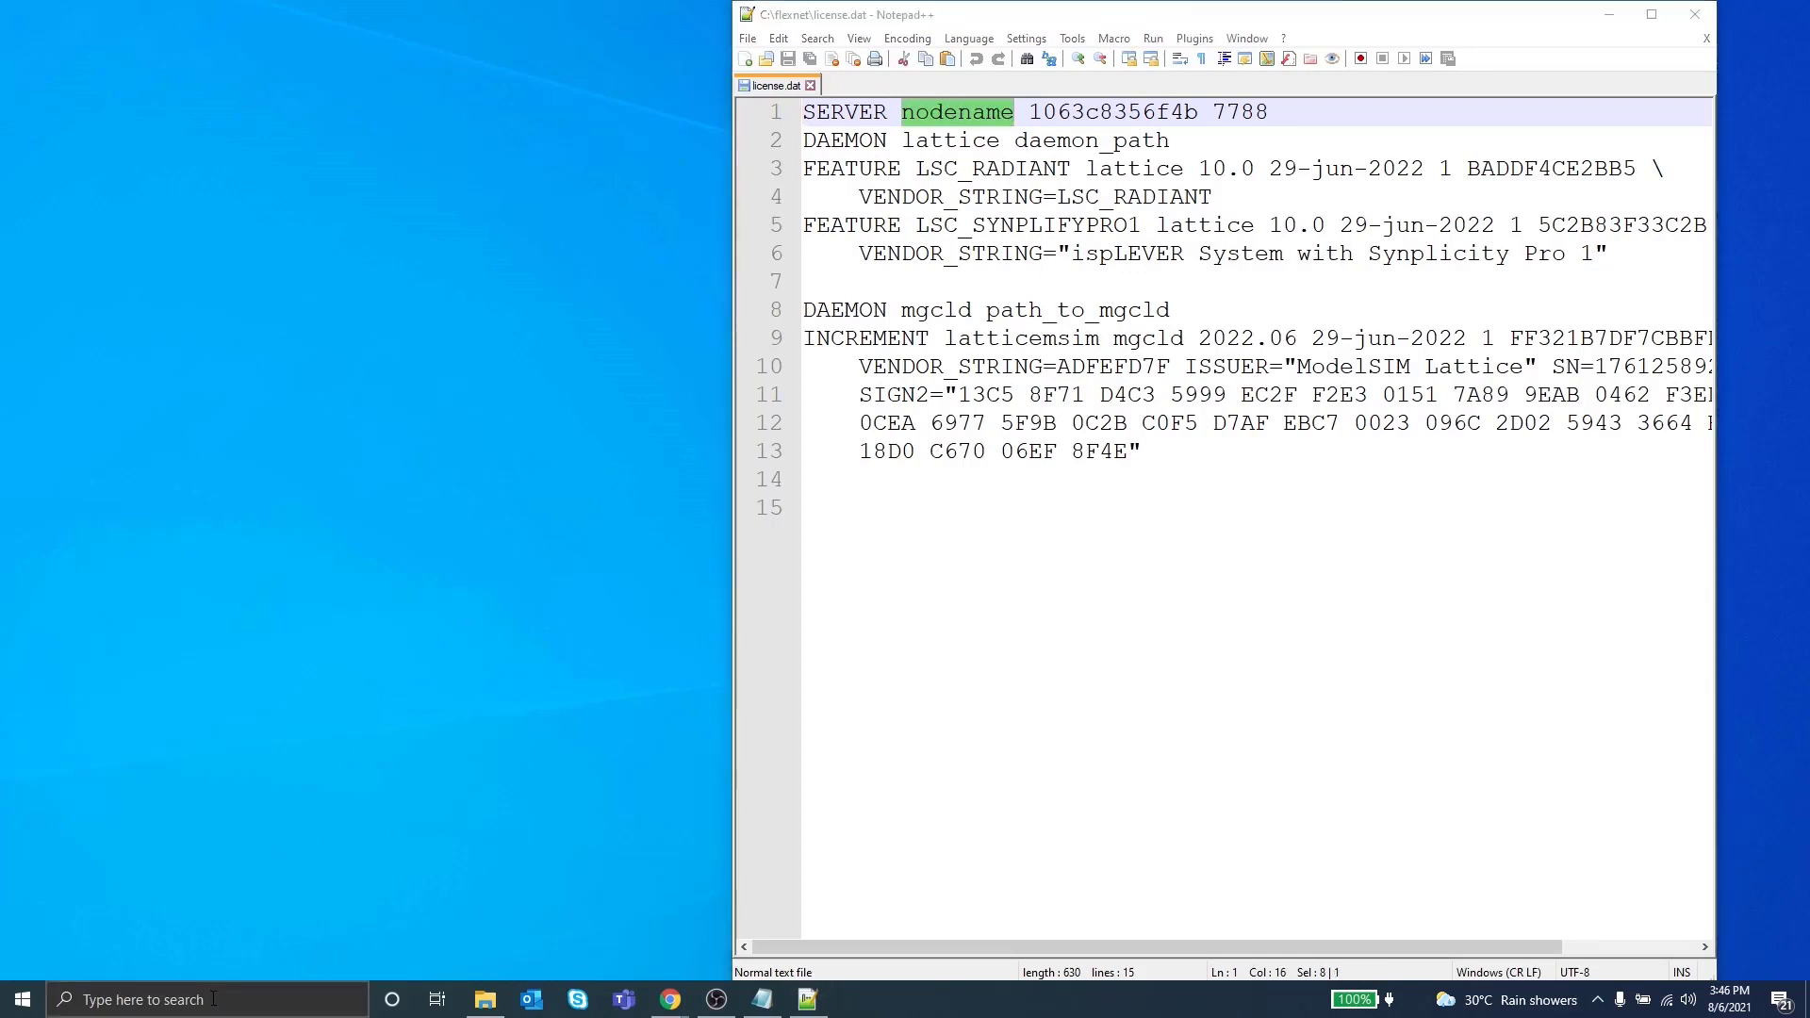
{"action": "type", "text": "cmd"}
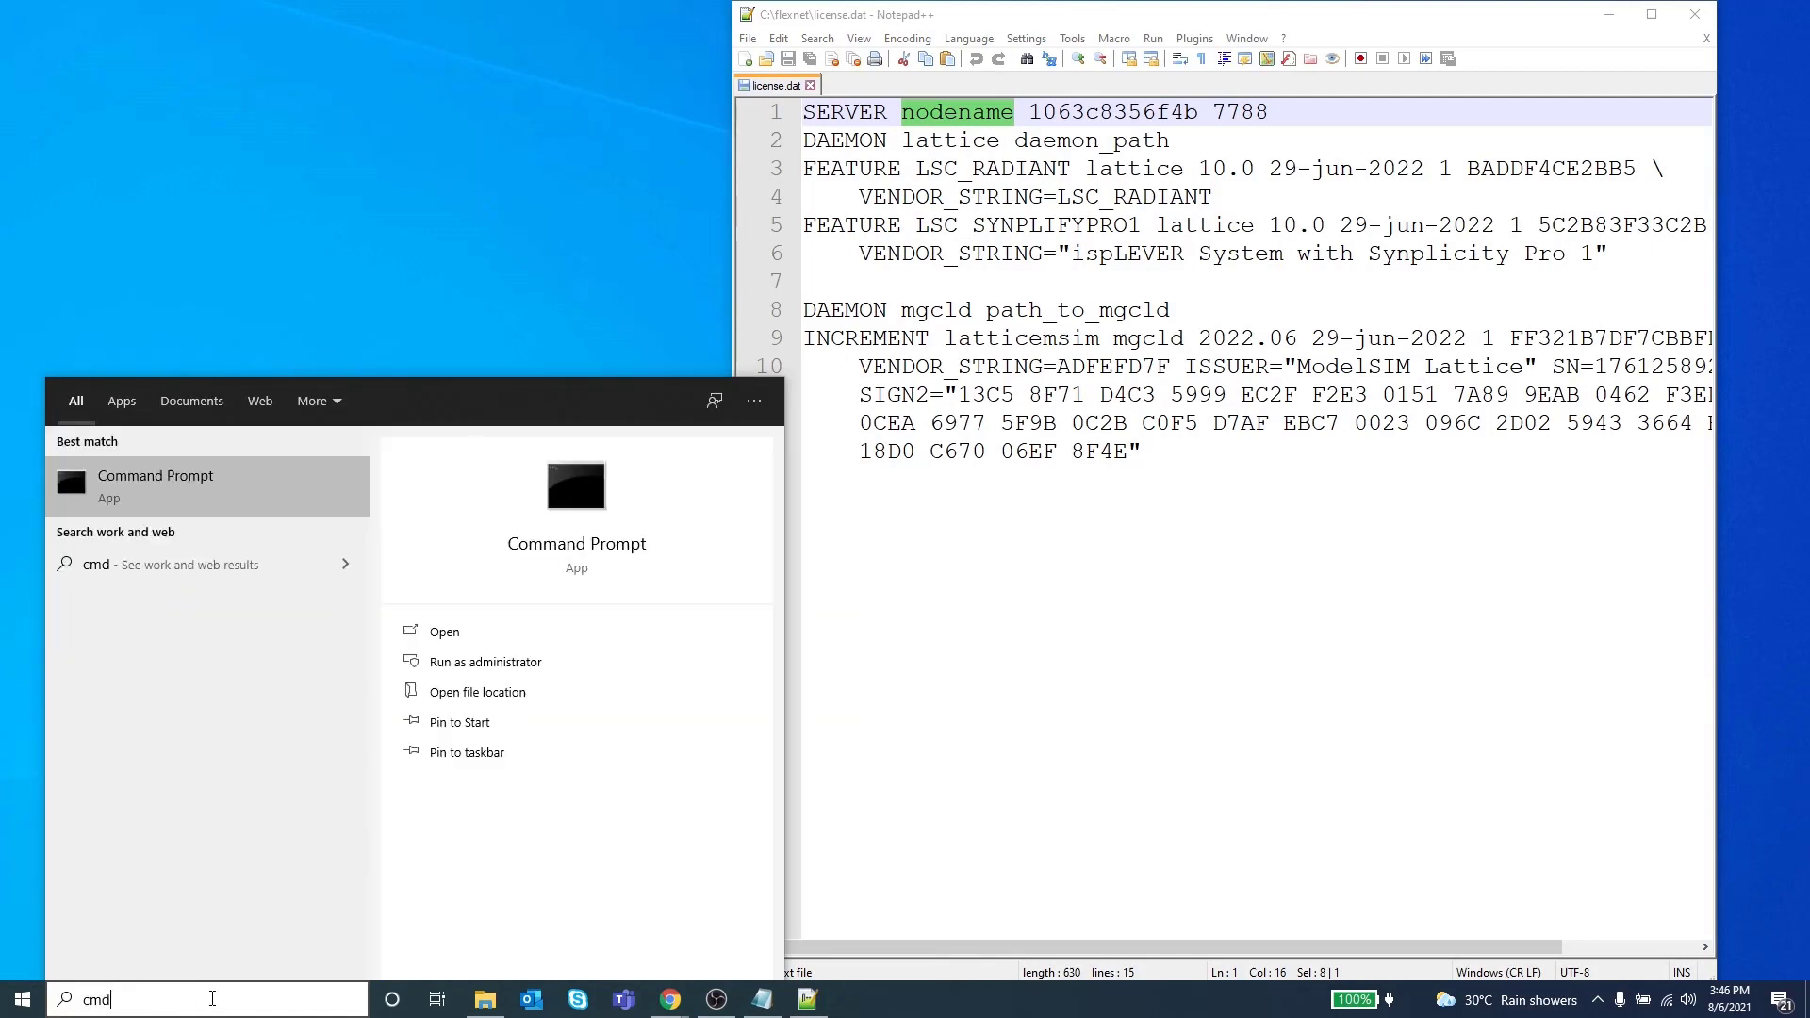
{"action": "left_click", "coordinate": [483, 662]}
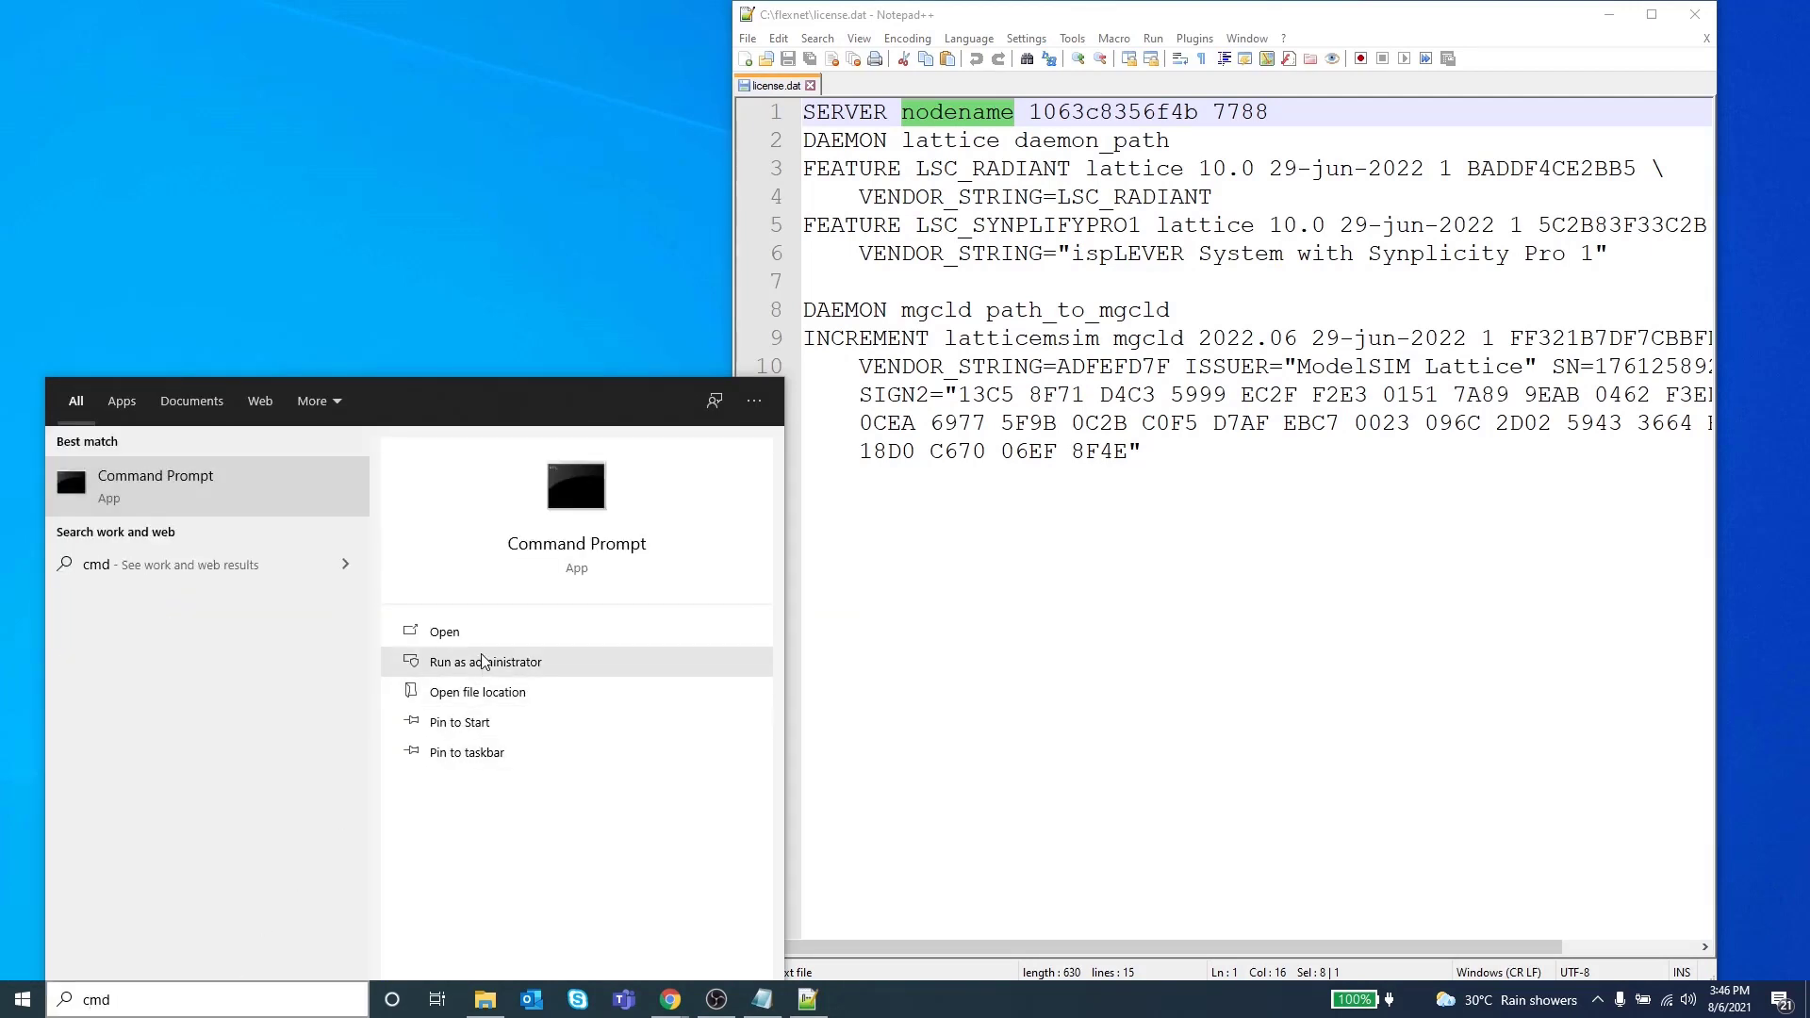
{"action": "type", "text": "hostname"}
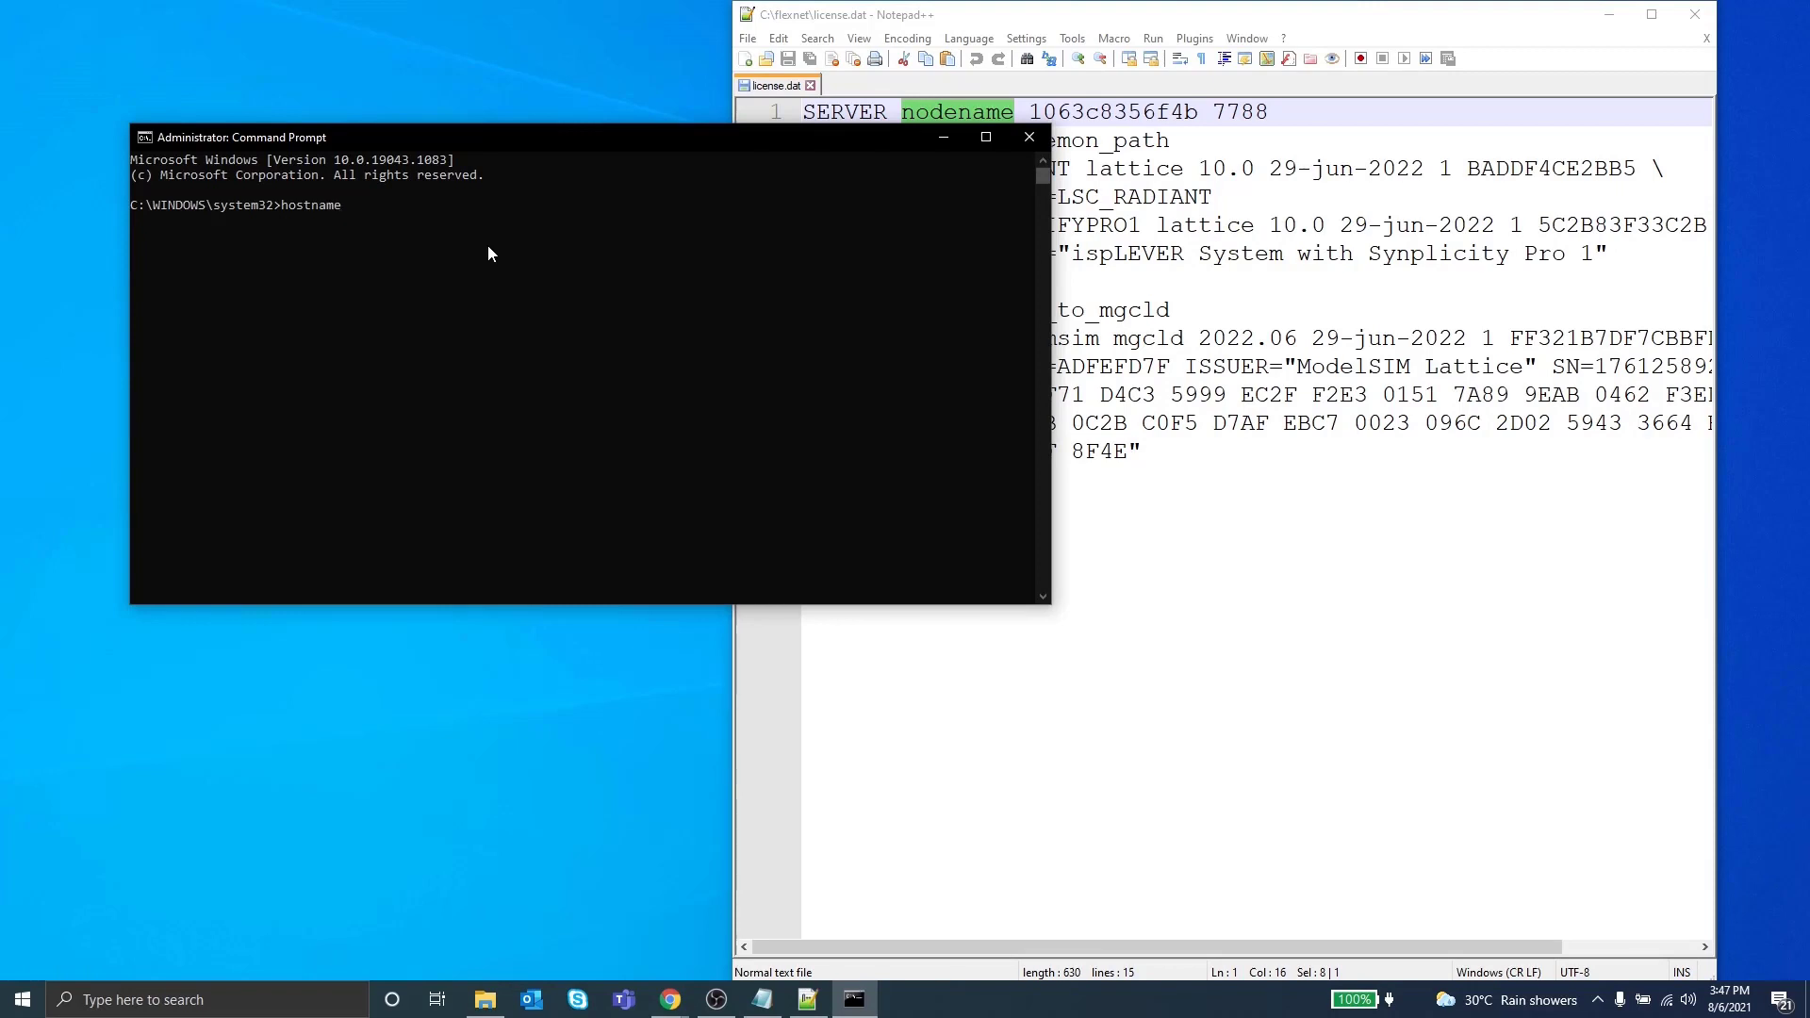
{"action": "key", "text": "Return"}
Step: Copy the hostname L106276 and paste it over nodename on license.dat's SERVER line
{"action": "double_click", "coordinate": [164, 222]}
{"action": "right_click", "coordinate": [165, 221]}
{"action": "double_click", "coordinate": [946, 113]}
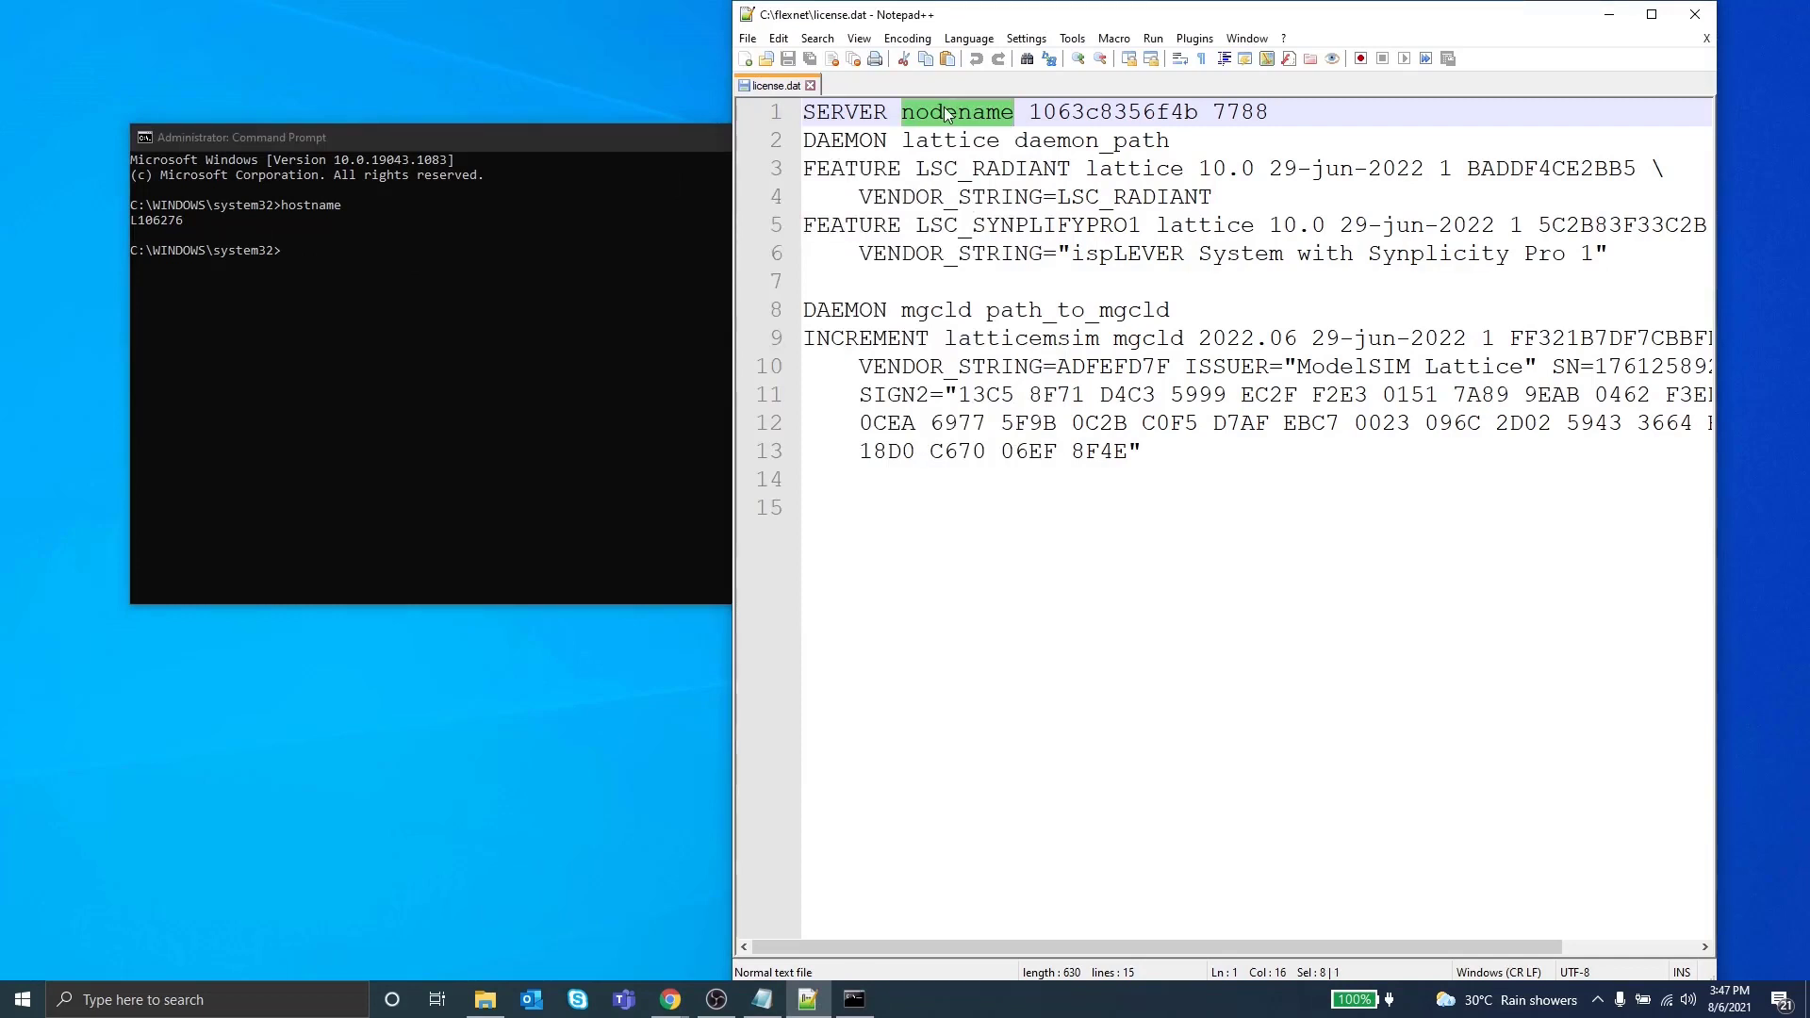
{"action": "type", "text": "L106276"}
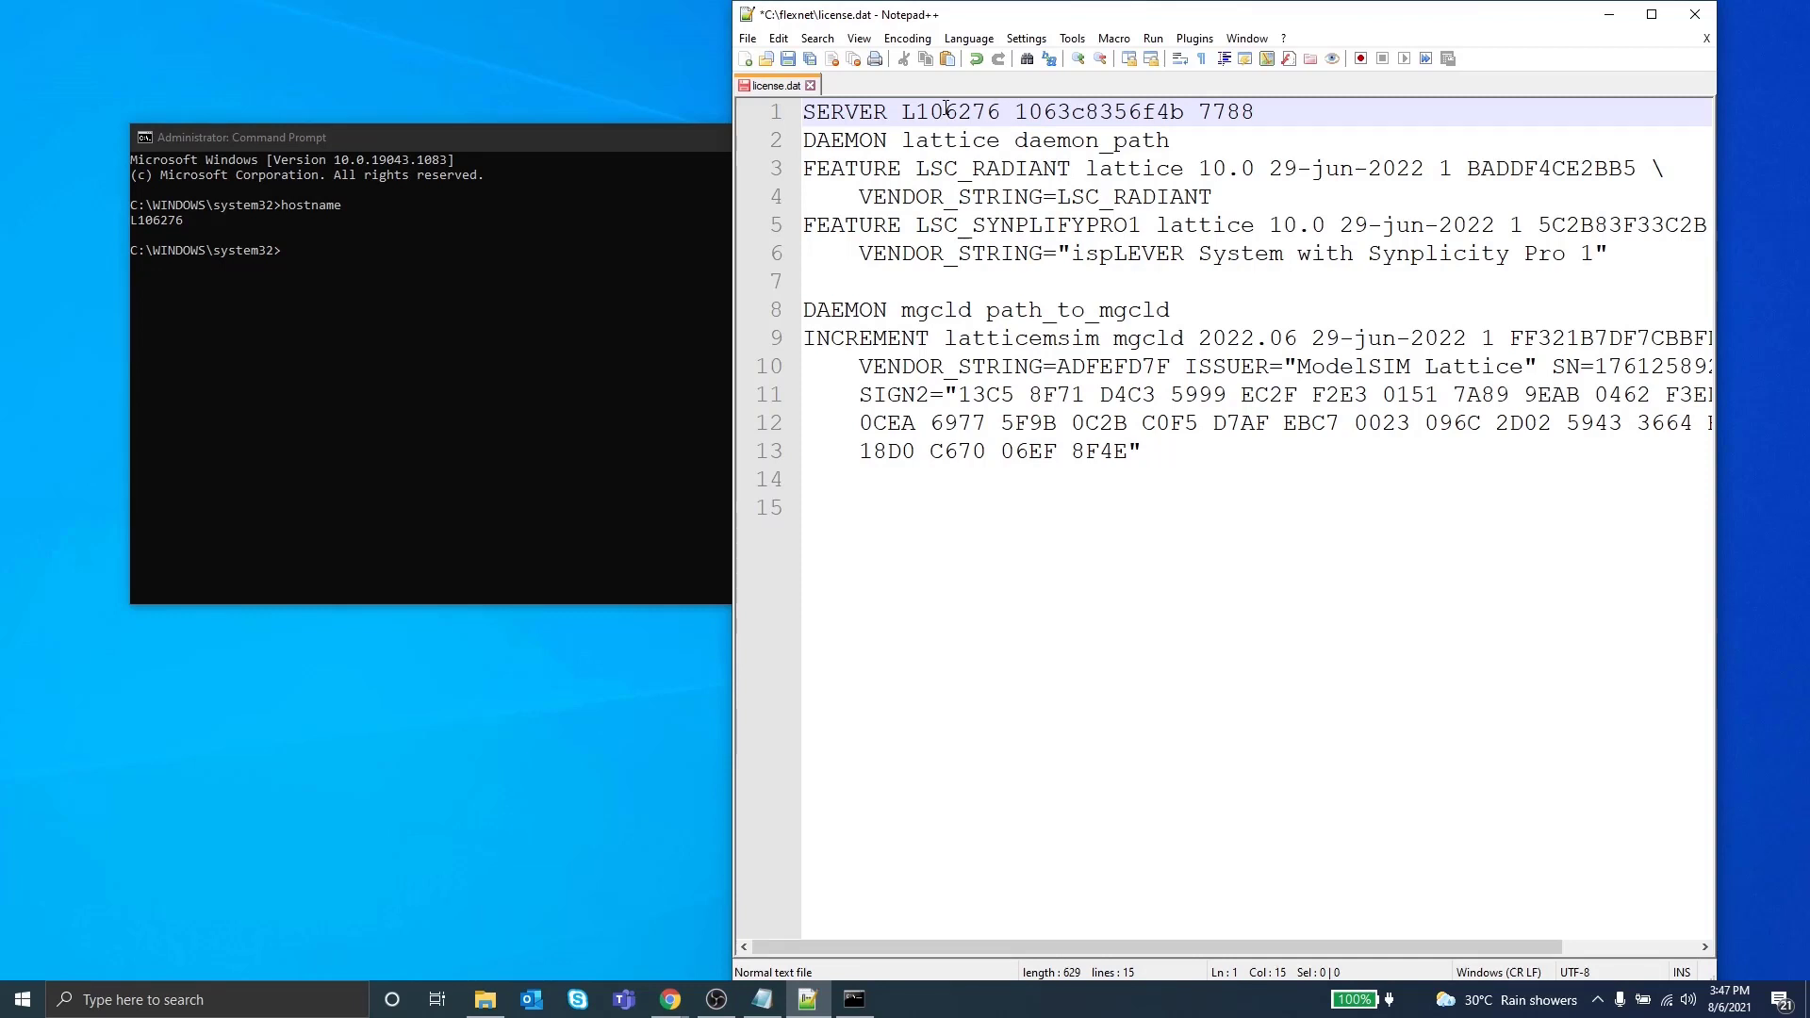
Step: Replace daemon_path on line 2 with C:\flexnet\lattice.exe, copied from the file's properties
{"action": "double_click", "coordinate": [1048, 140]}
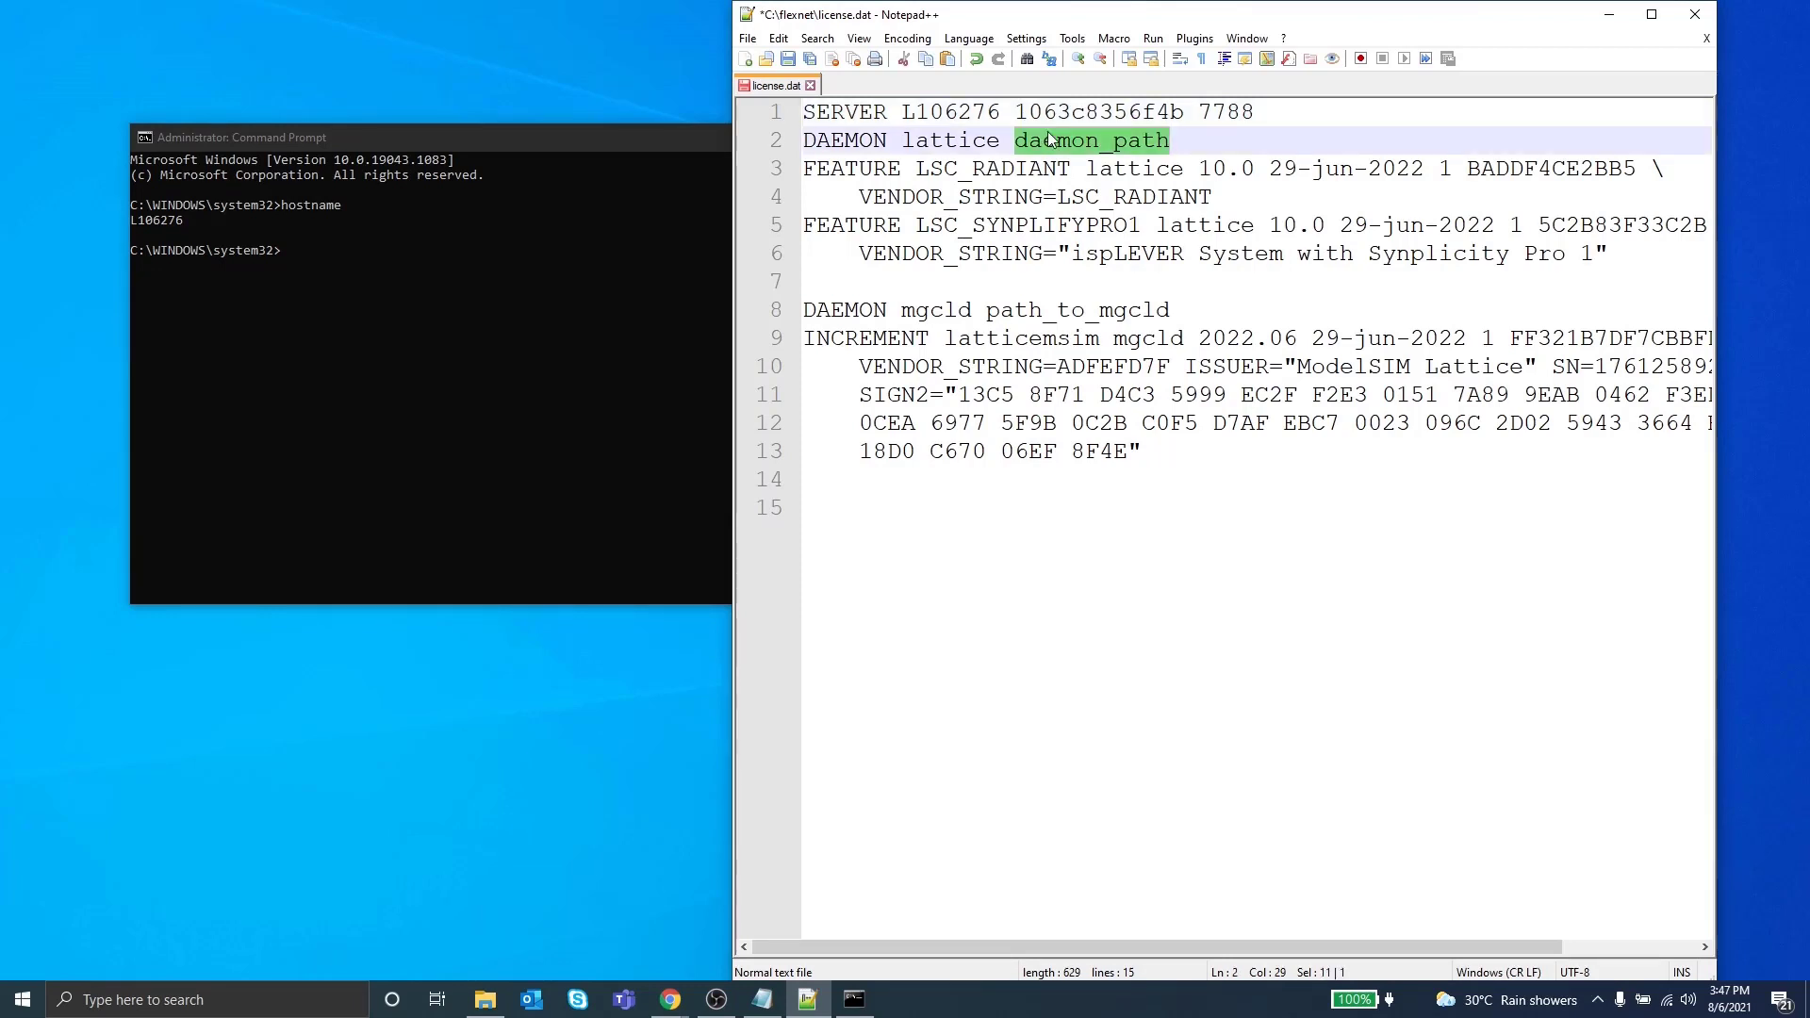
{"action": "left_click", "coordinate": [484, 999]}
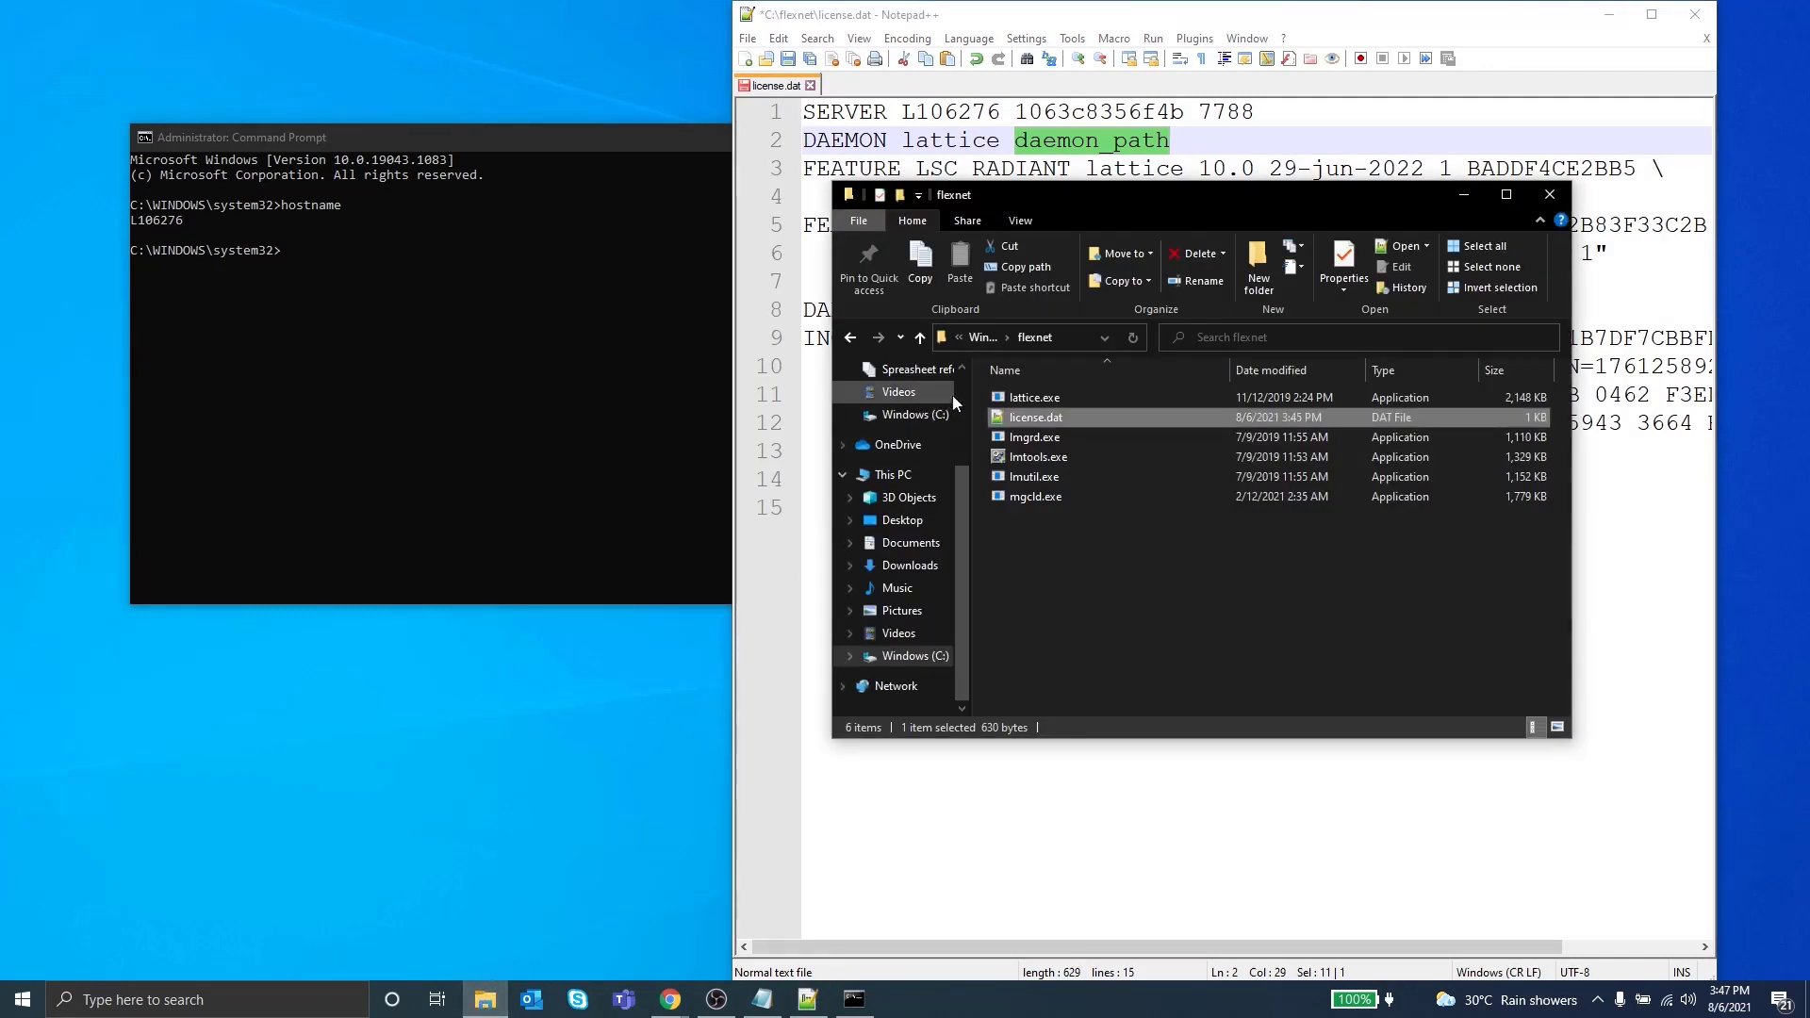
{"action": "left_click", "coordinate": [1001, 397]}
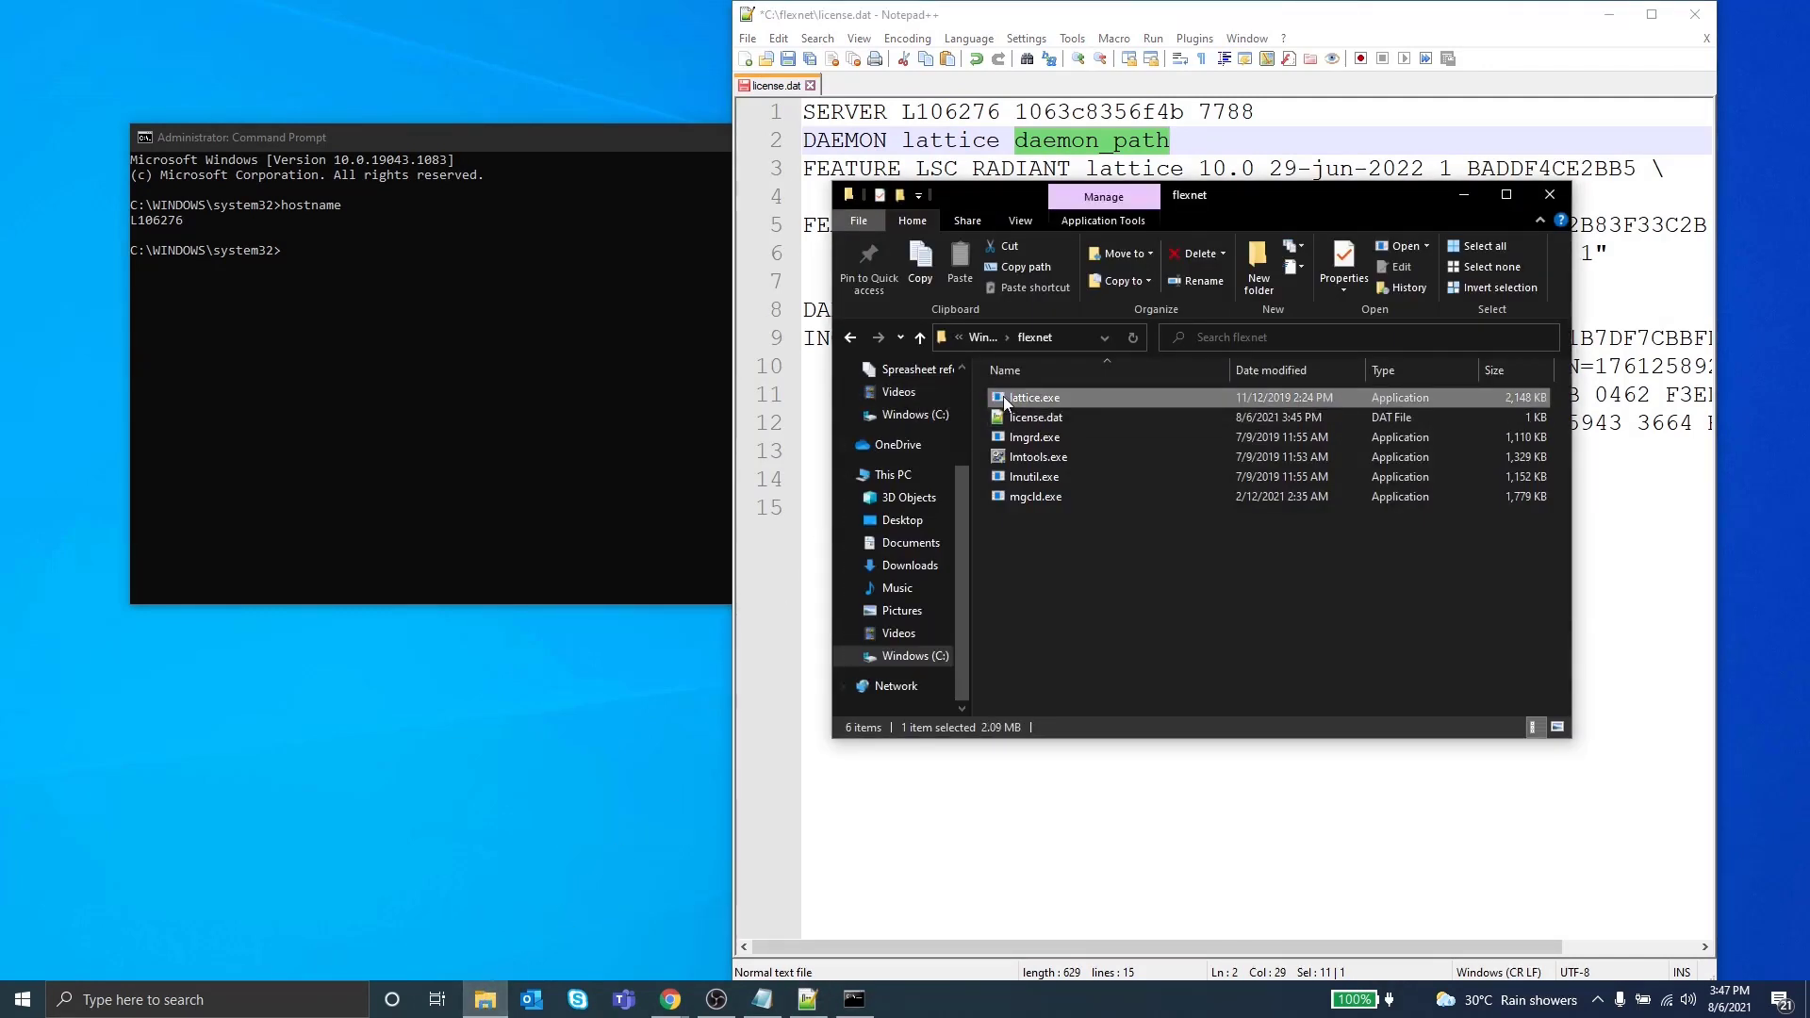
{"action": "right_click", "coordinate": [1001, 397]}
{"action": "left_click", "coordinate": [1067, 790]}
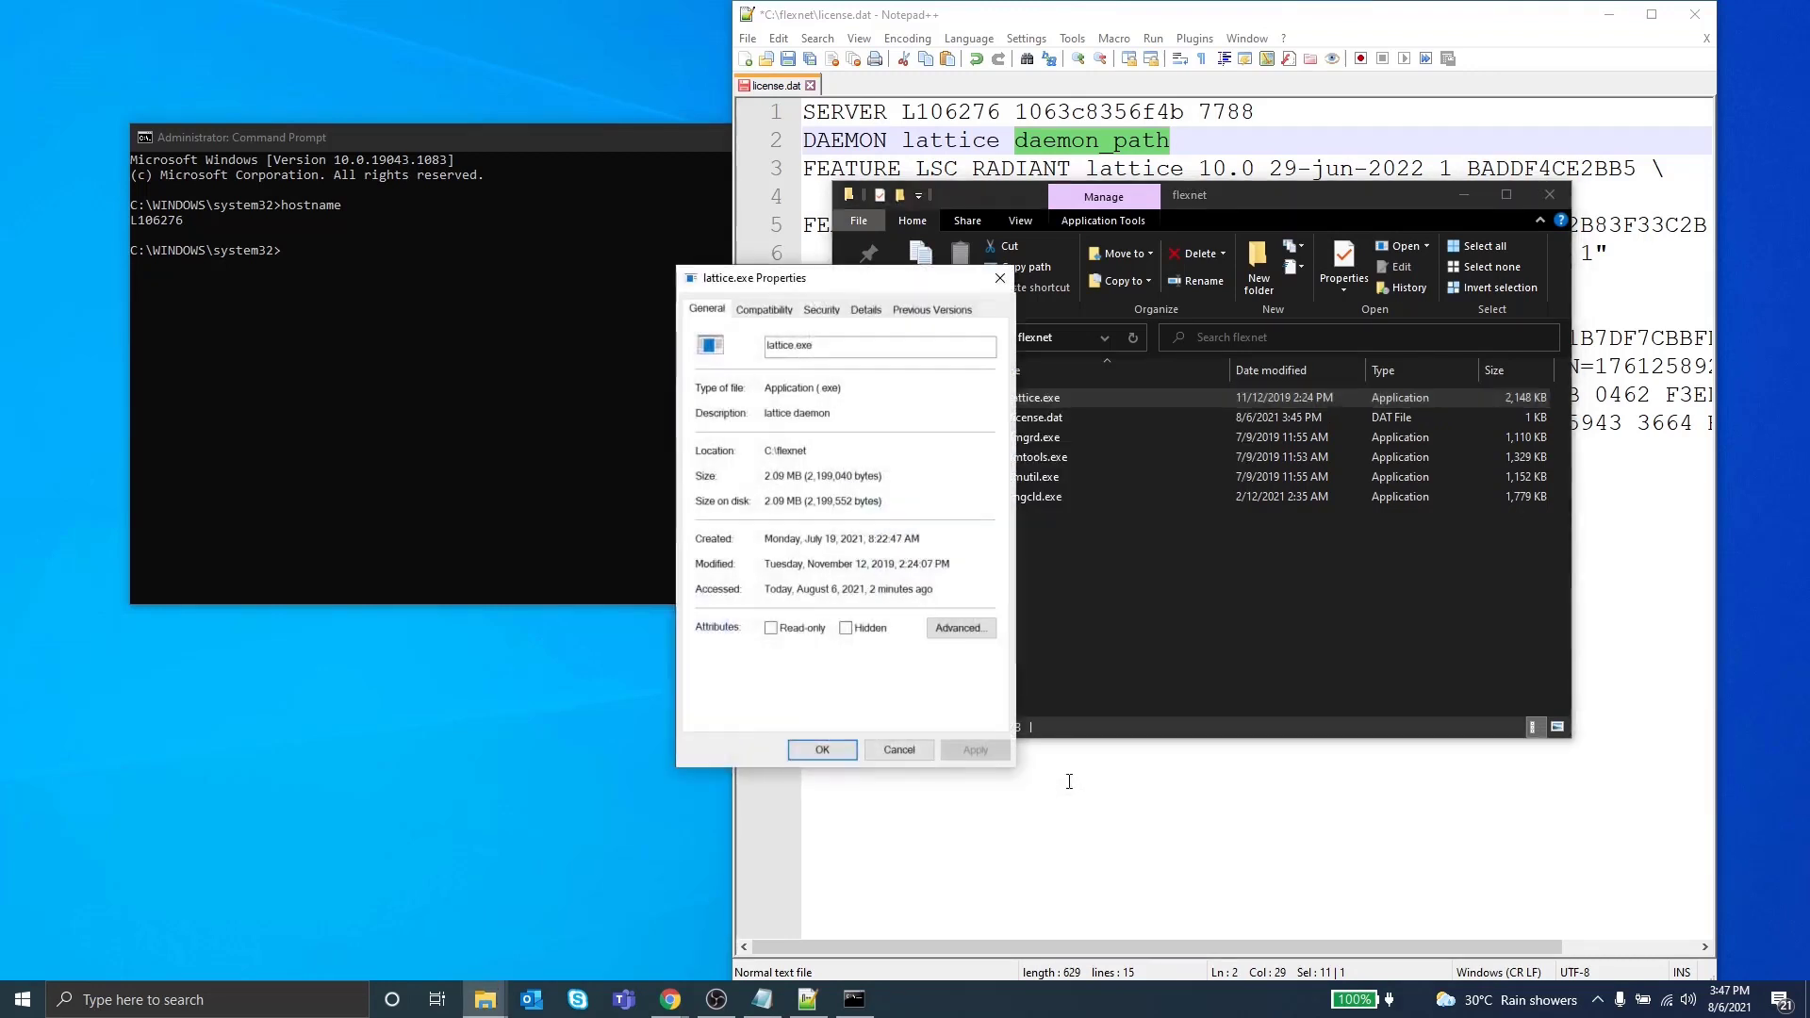
{"action": "left_click", "coordinate": [821, 310]}
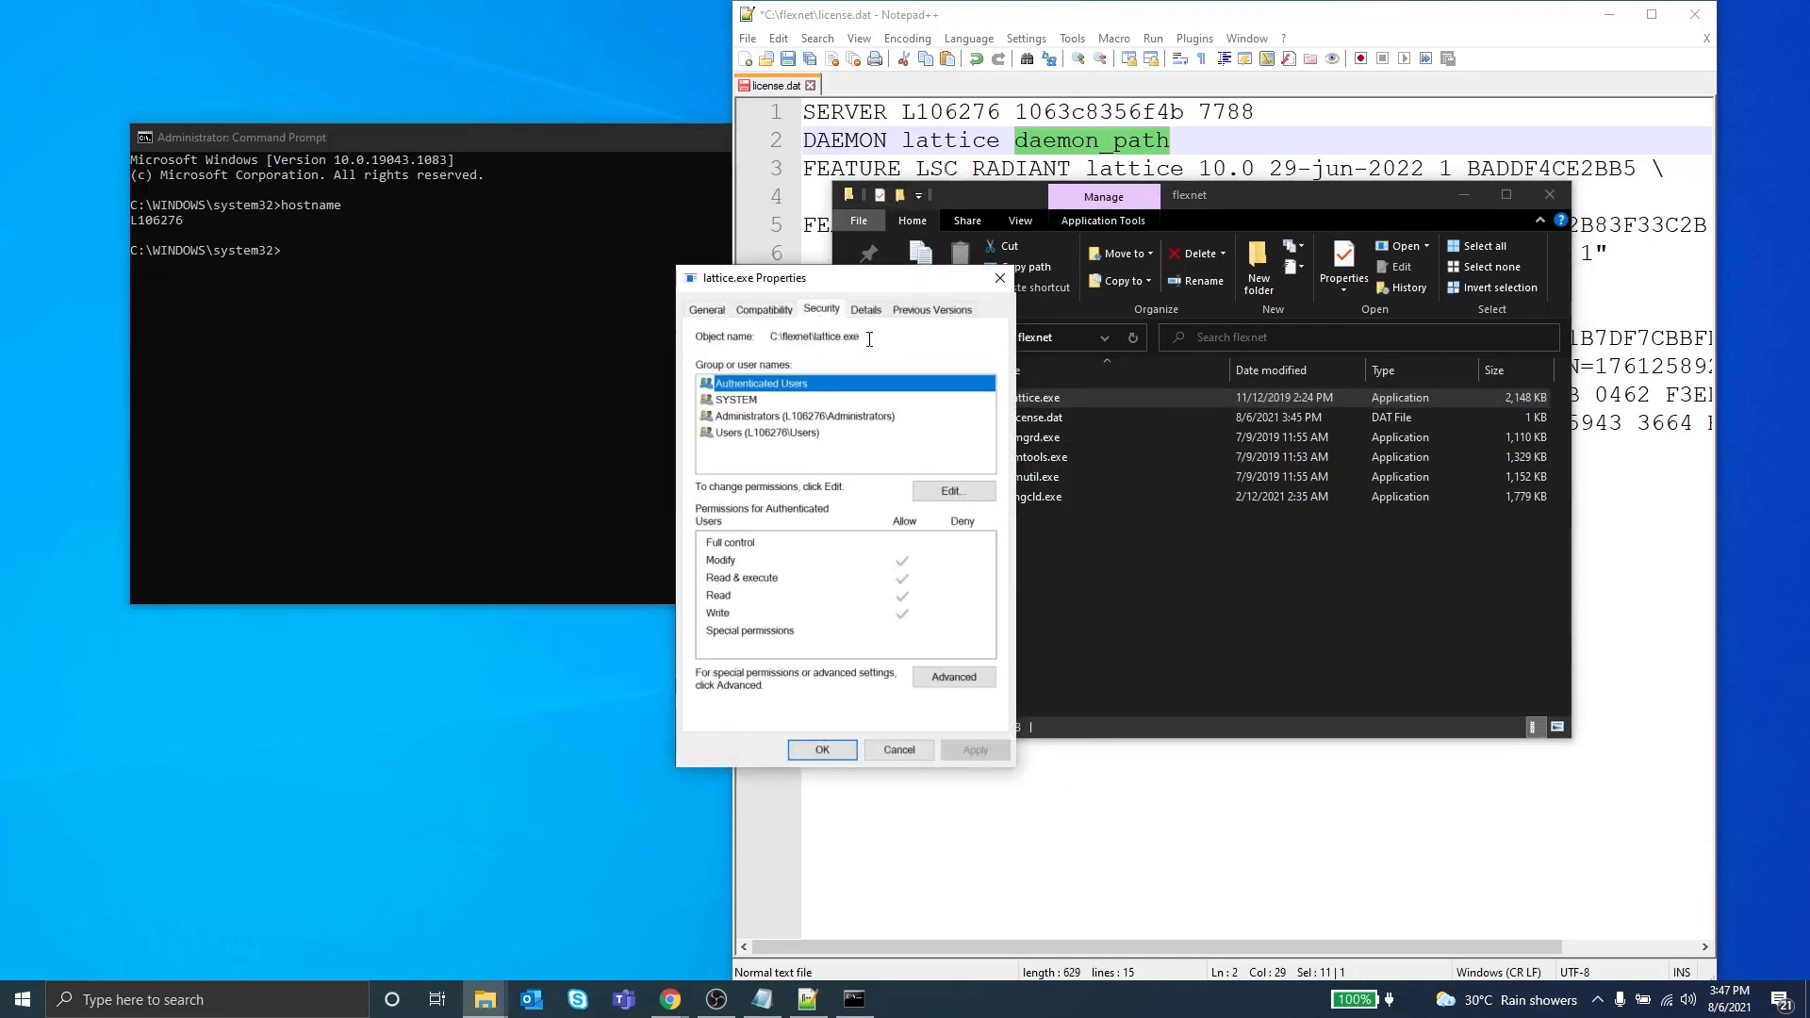
{"action": "left_click_drag", "start_coordinate": [860, 337], "coordinate": [770, 337]}
{"action": "key", "text": "ctrl+c"}
{"action": "left_click", "coordinate": [1086, 143]}
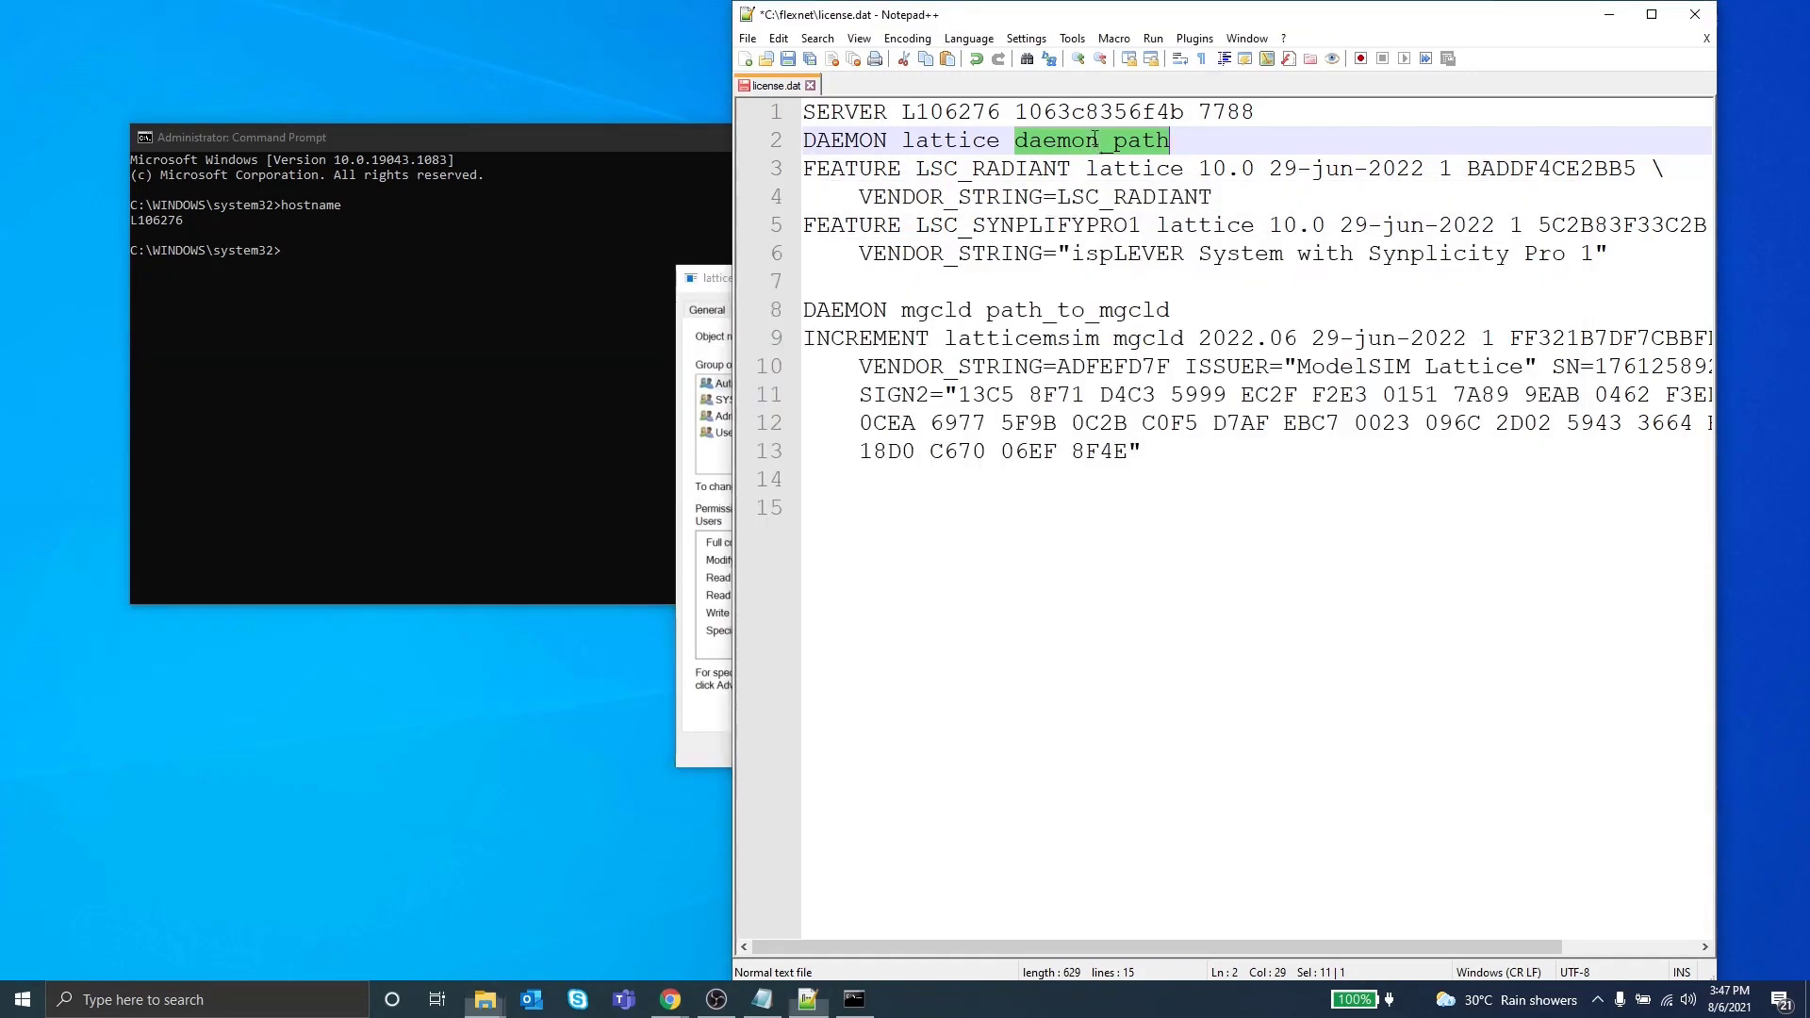
{"action": "double_click", "coordinate": [1094, 142]}
{"action": "key", "text": "ctrl+v"}
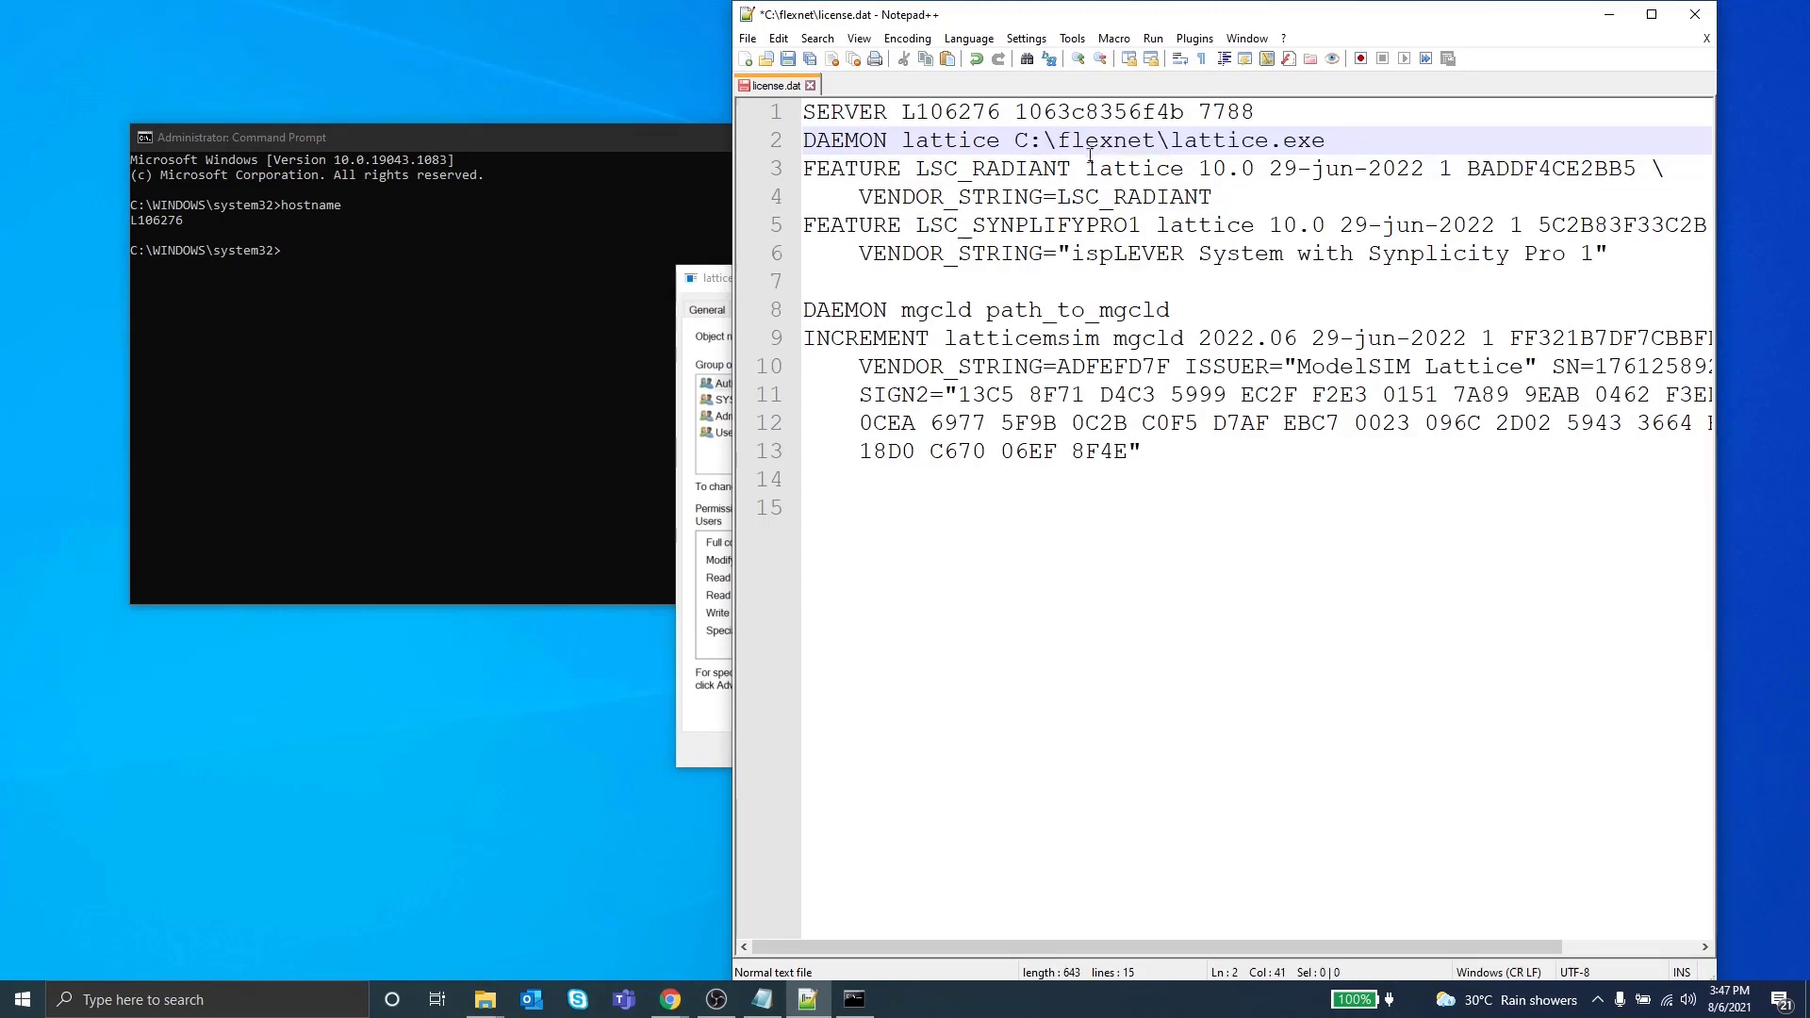
Step: Replace path_to_mgcld on line 8 with C:\flexnet\mgcld.exe and save license.dat
{"action": "double_click", "coordinate": [1068, 315]}
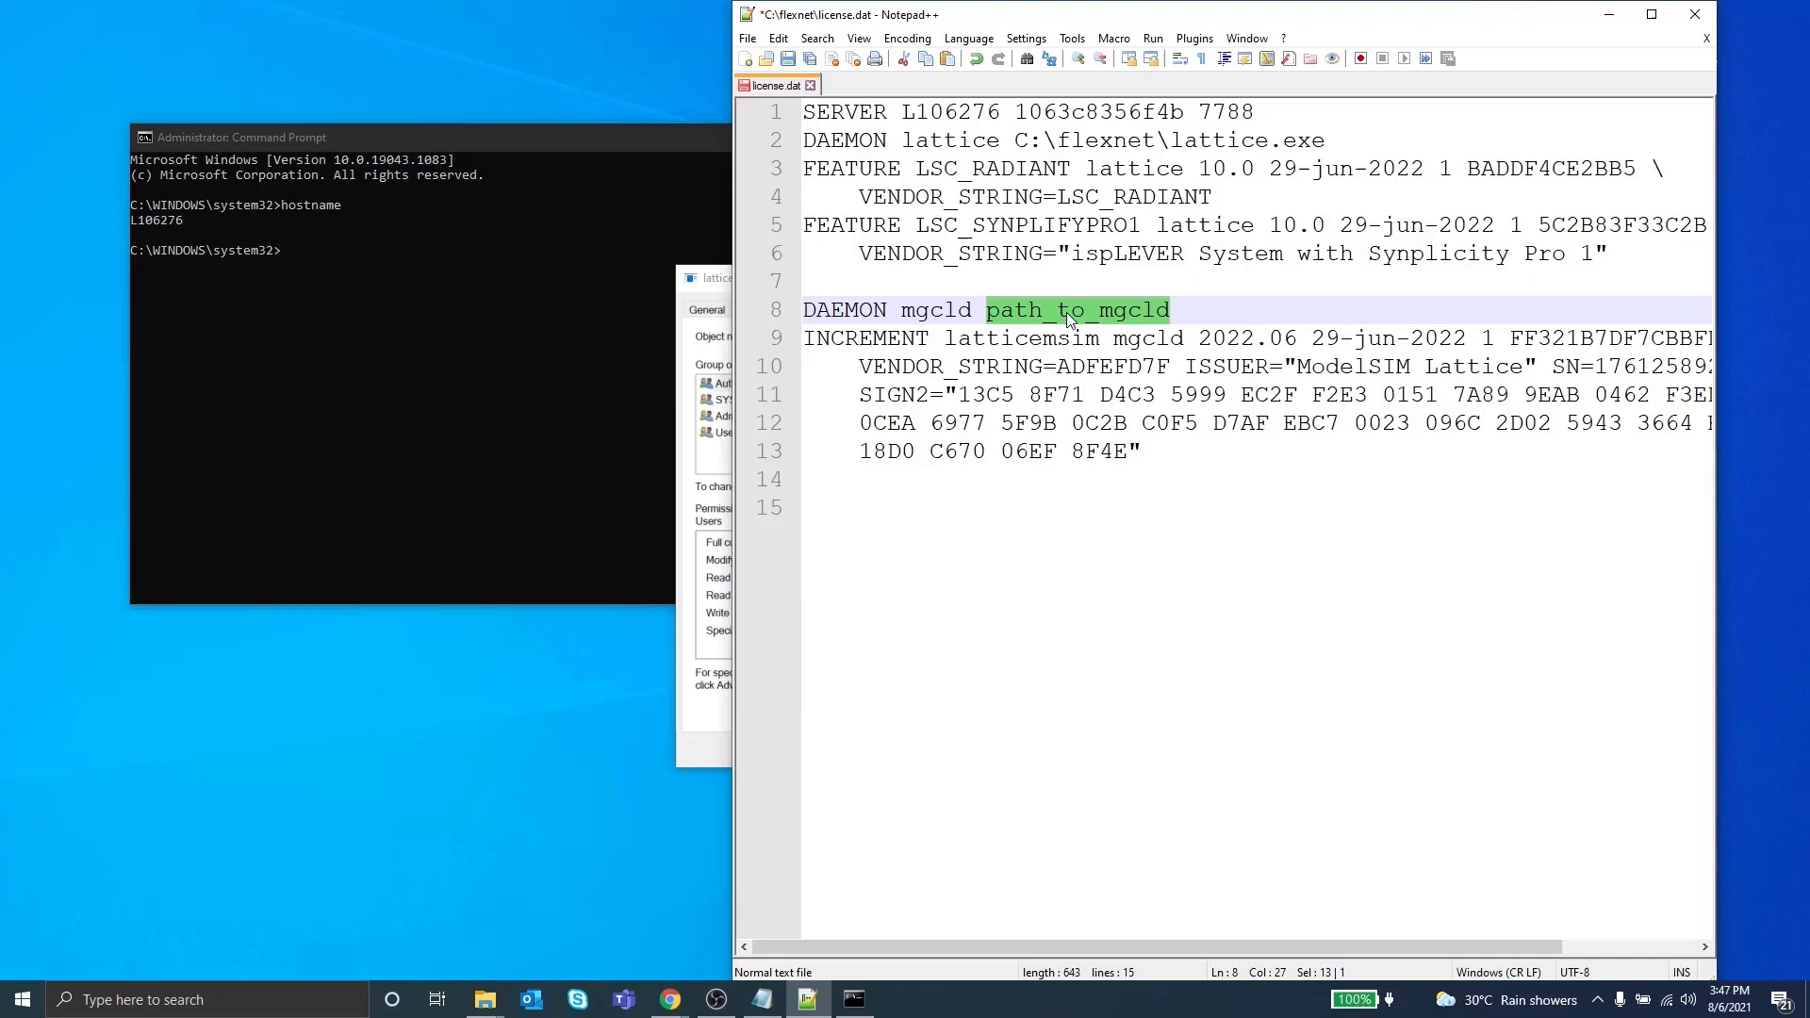
{"action": "type", "text": "C:\\flexnet\\mgcld.exe"}
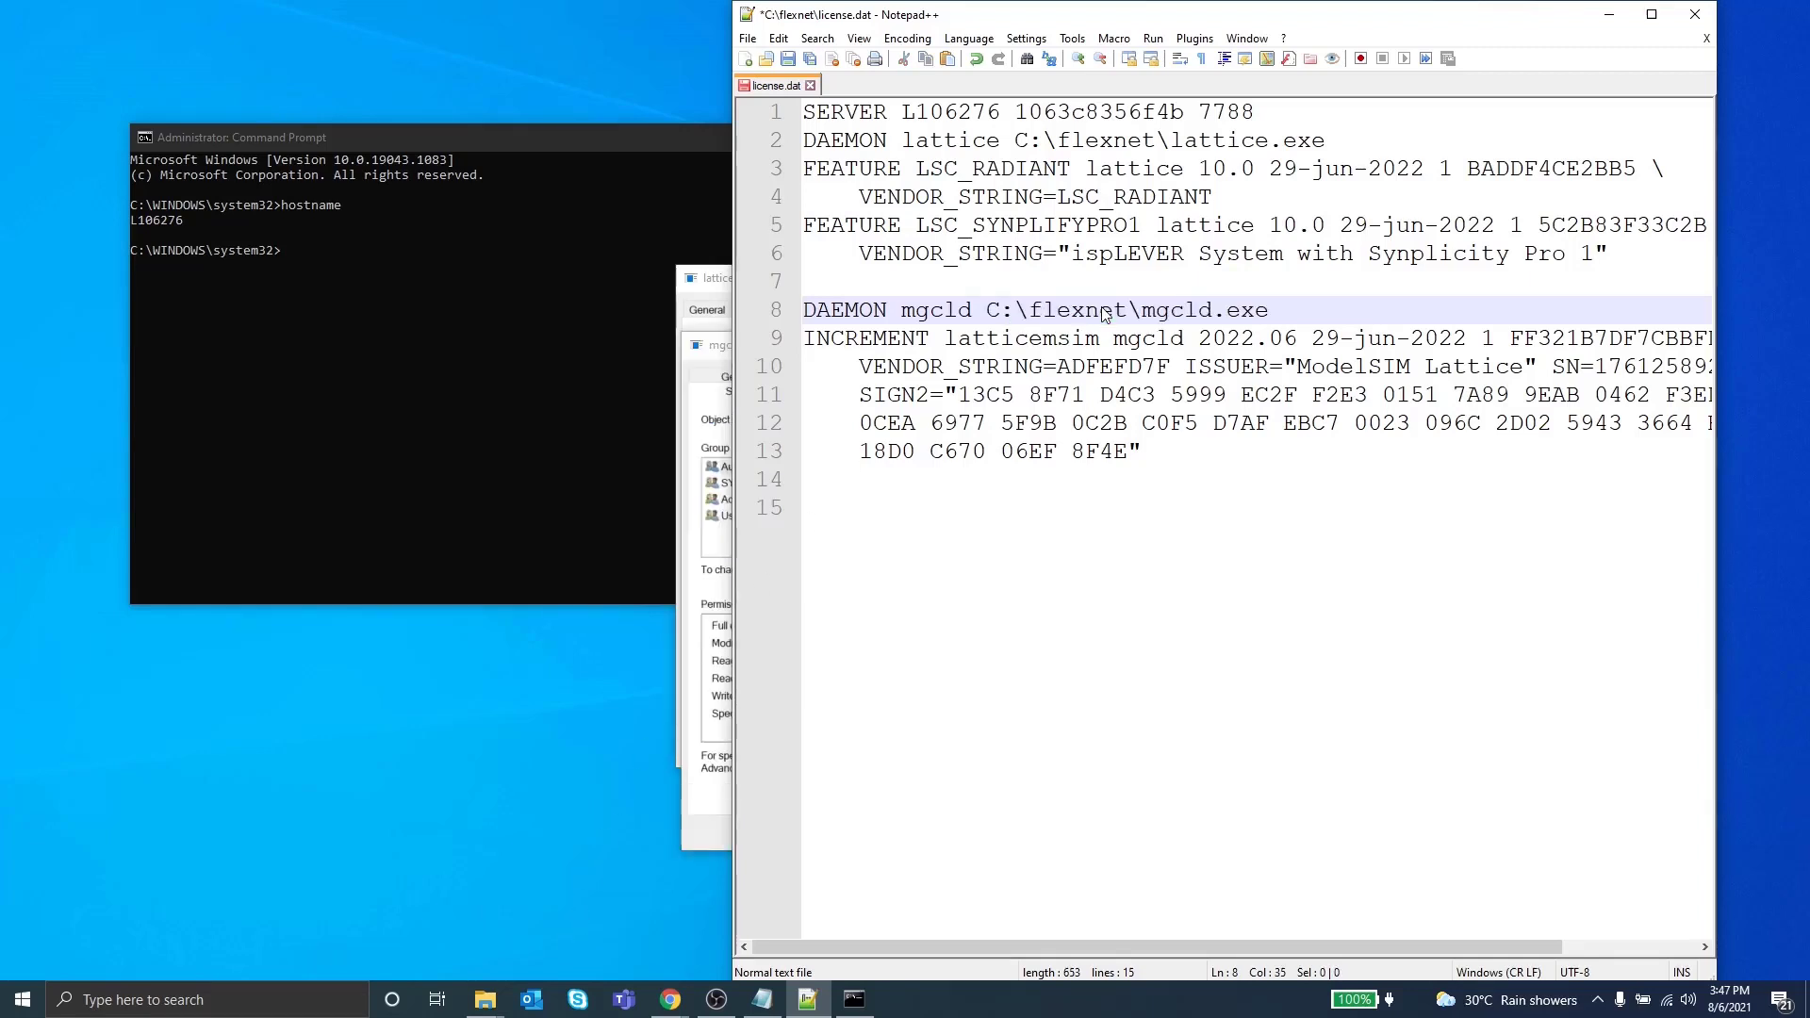
{"action": "key", "text": "ctrl+s"}
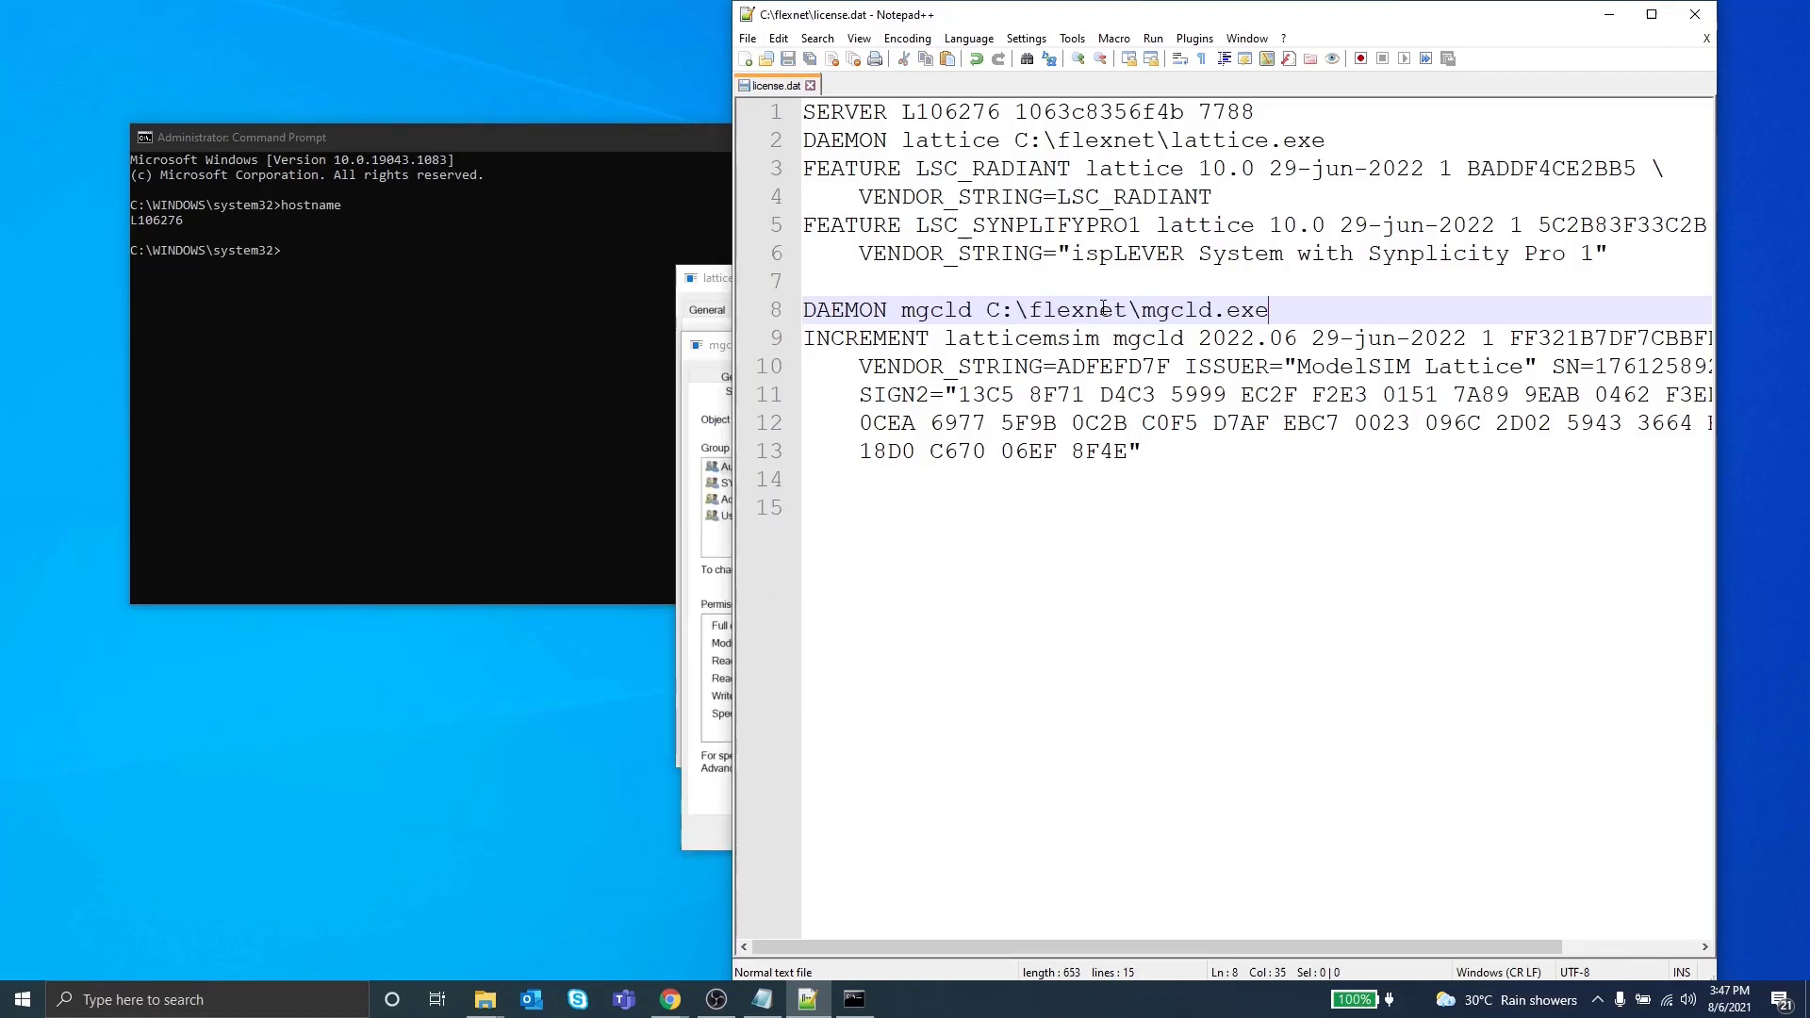
Step: Close Notepad++ and create an empty license.txt file in the flexnet folder
{"action": "left_click", "coordinate": [1696, 23]}
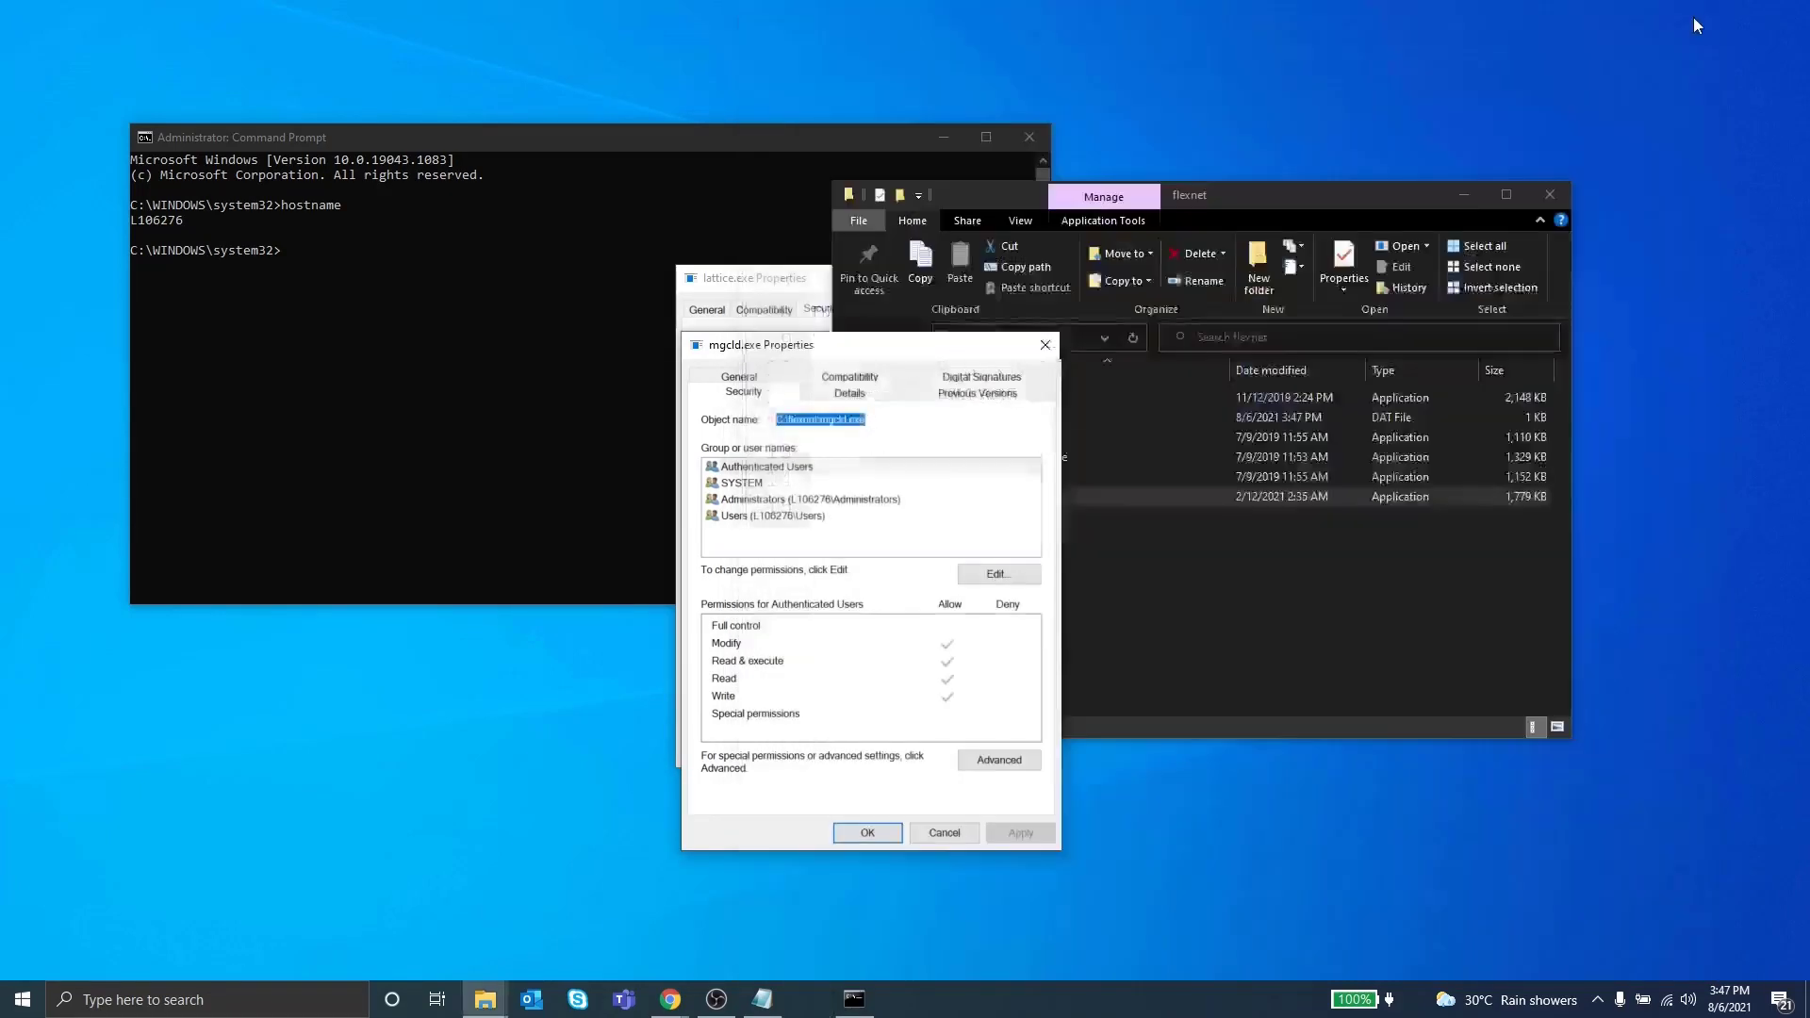
{"action": "left_click", "coordinate": [1190, 596]}
{"action": "right_click", "coordinate": [1138, 587]}
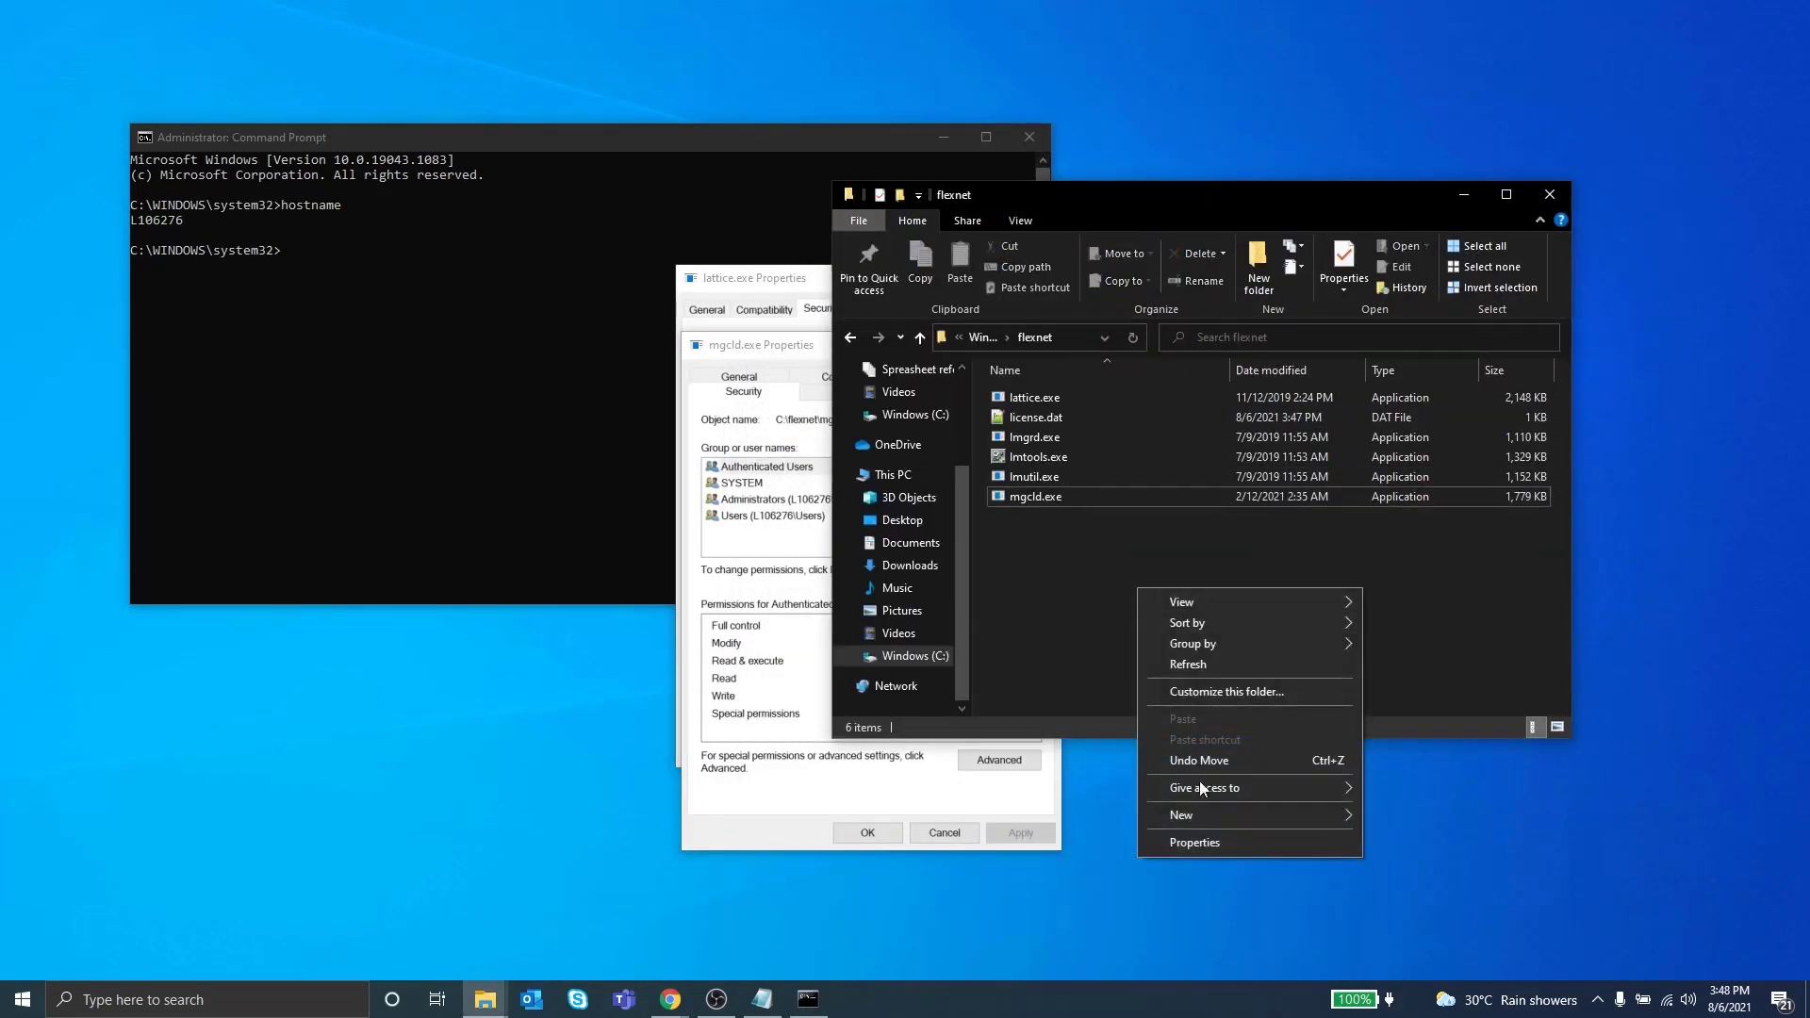
{"action": "mouse_move", "coordinate": [1195, 816]}
{"action": "left_click", "coordinate": [1424, 769]}
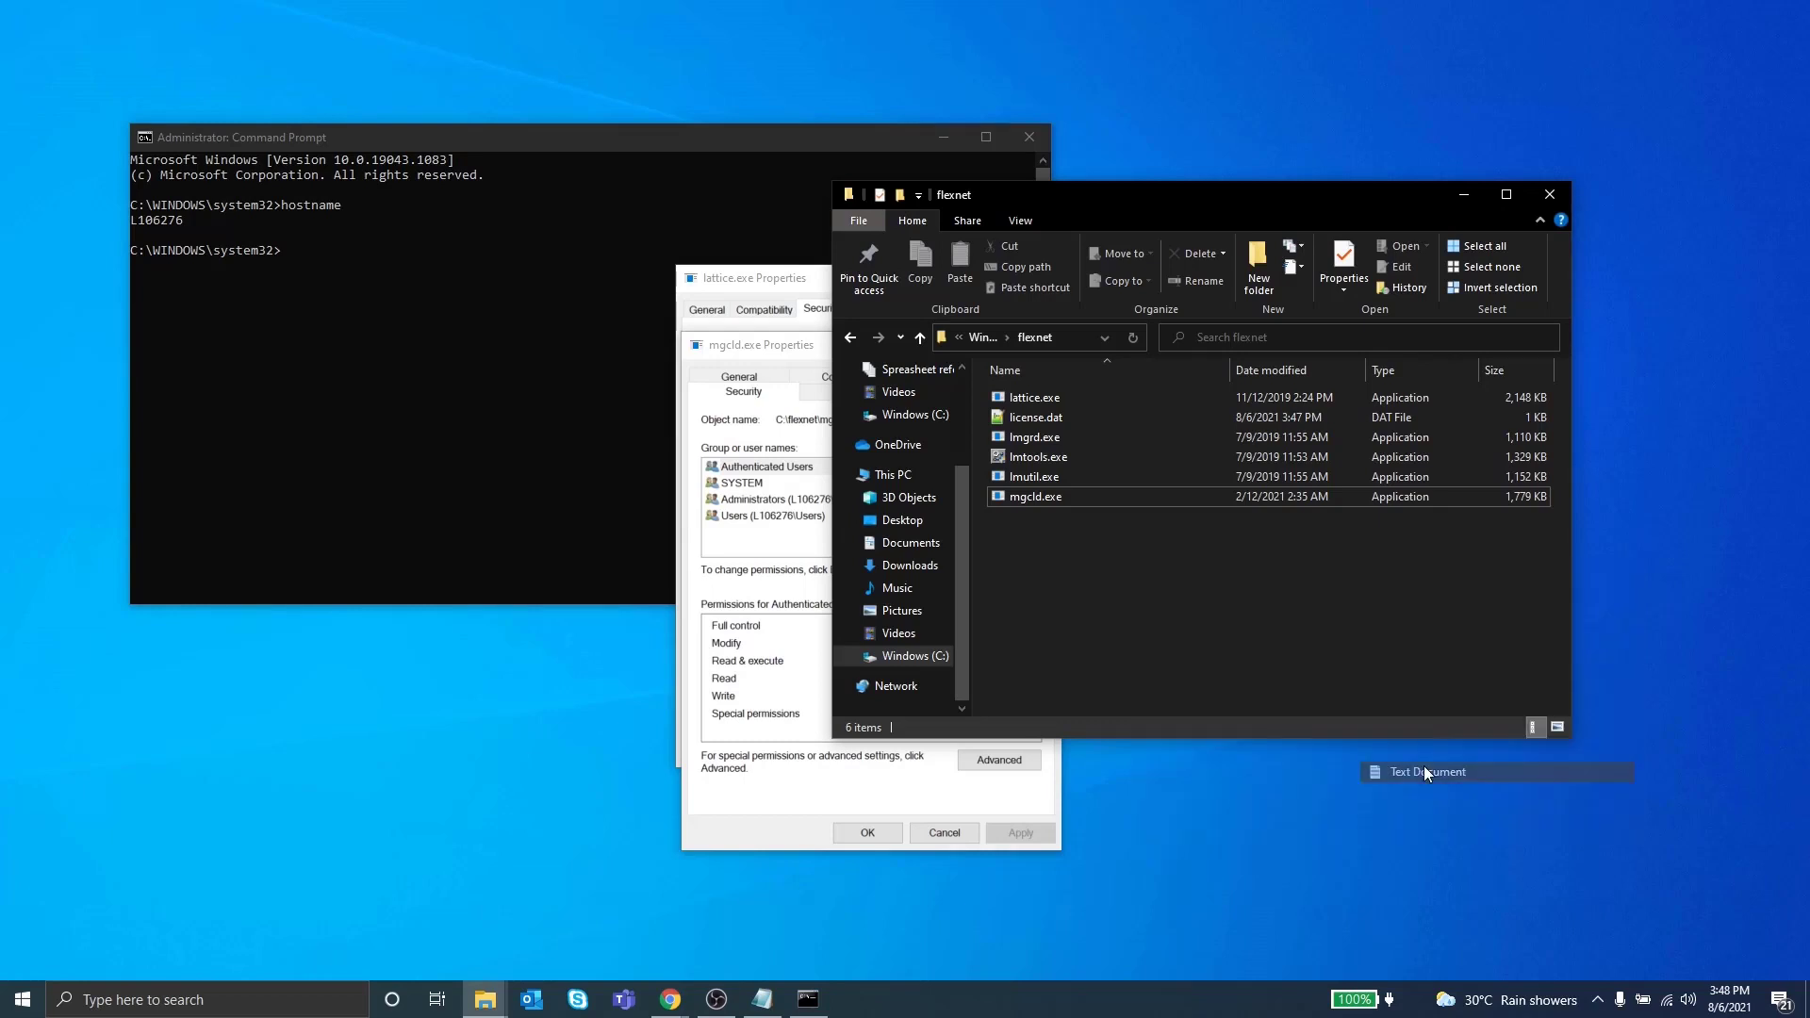
{"action": "type", "text": "lice"}
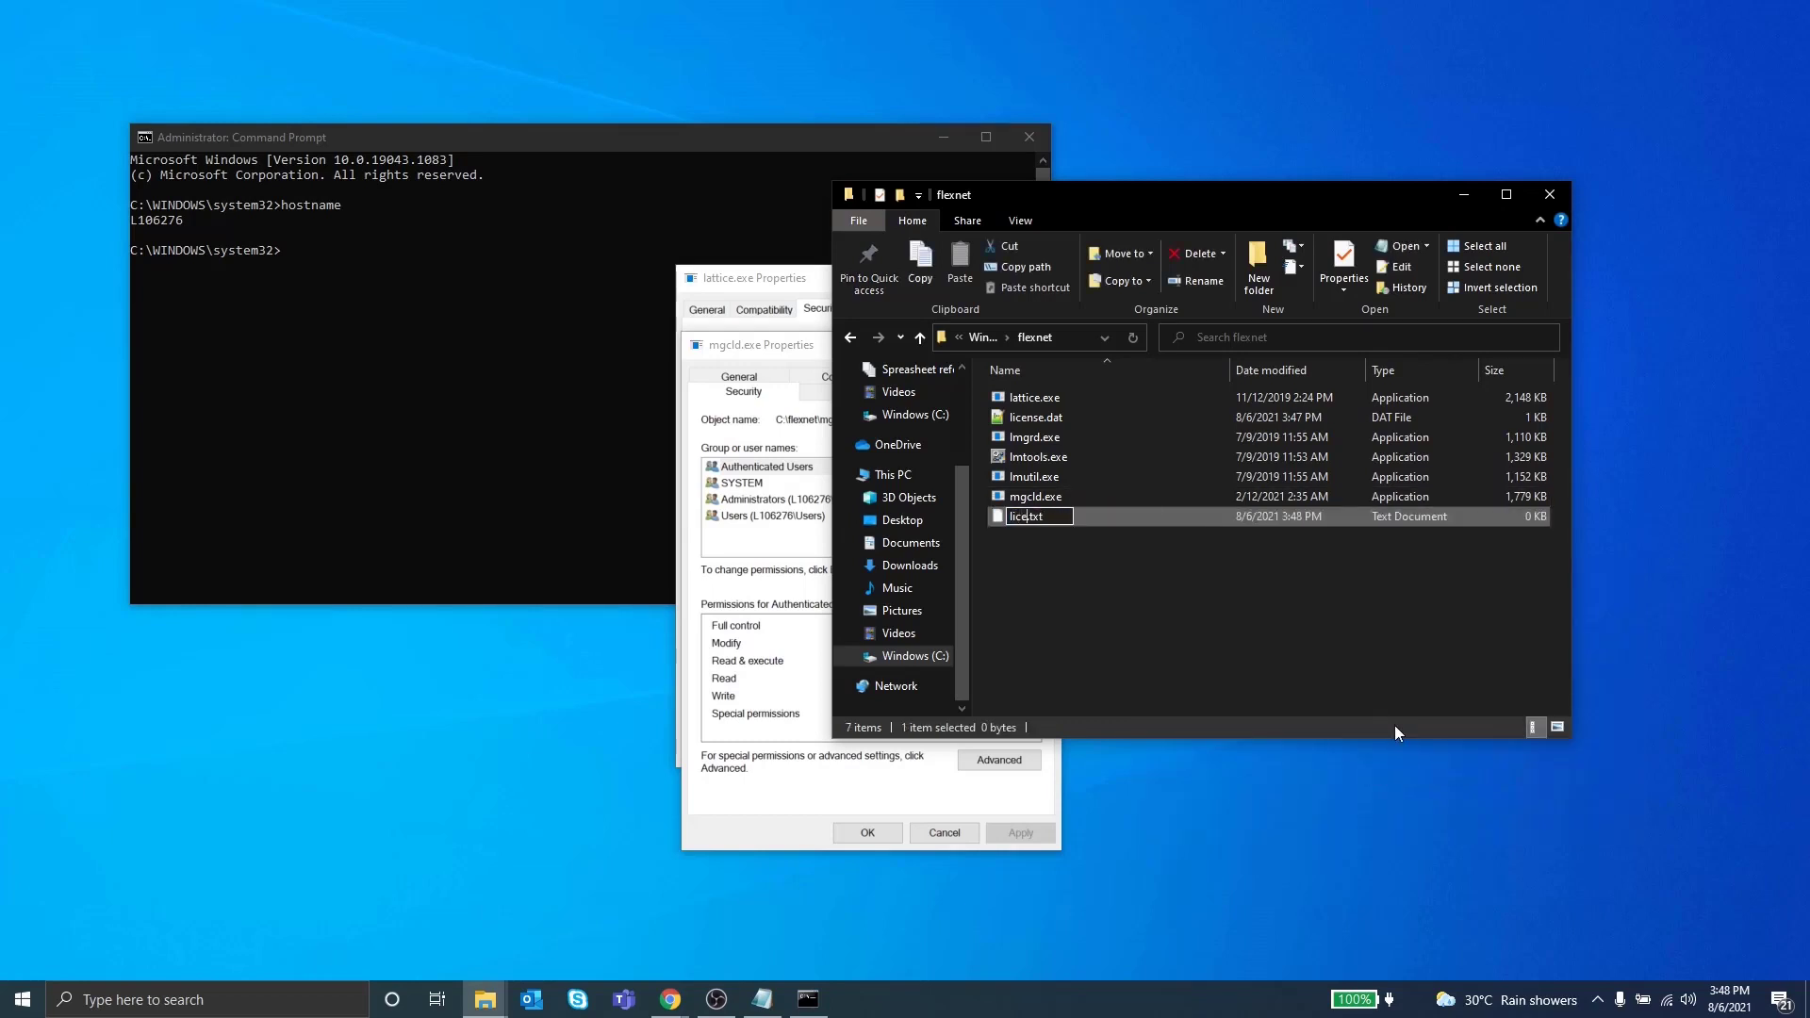
{"action": "type", "text": "nse"}
{"action": "key", "text": "Return"}
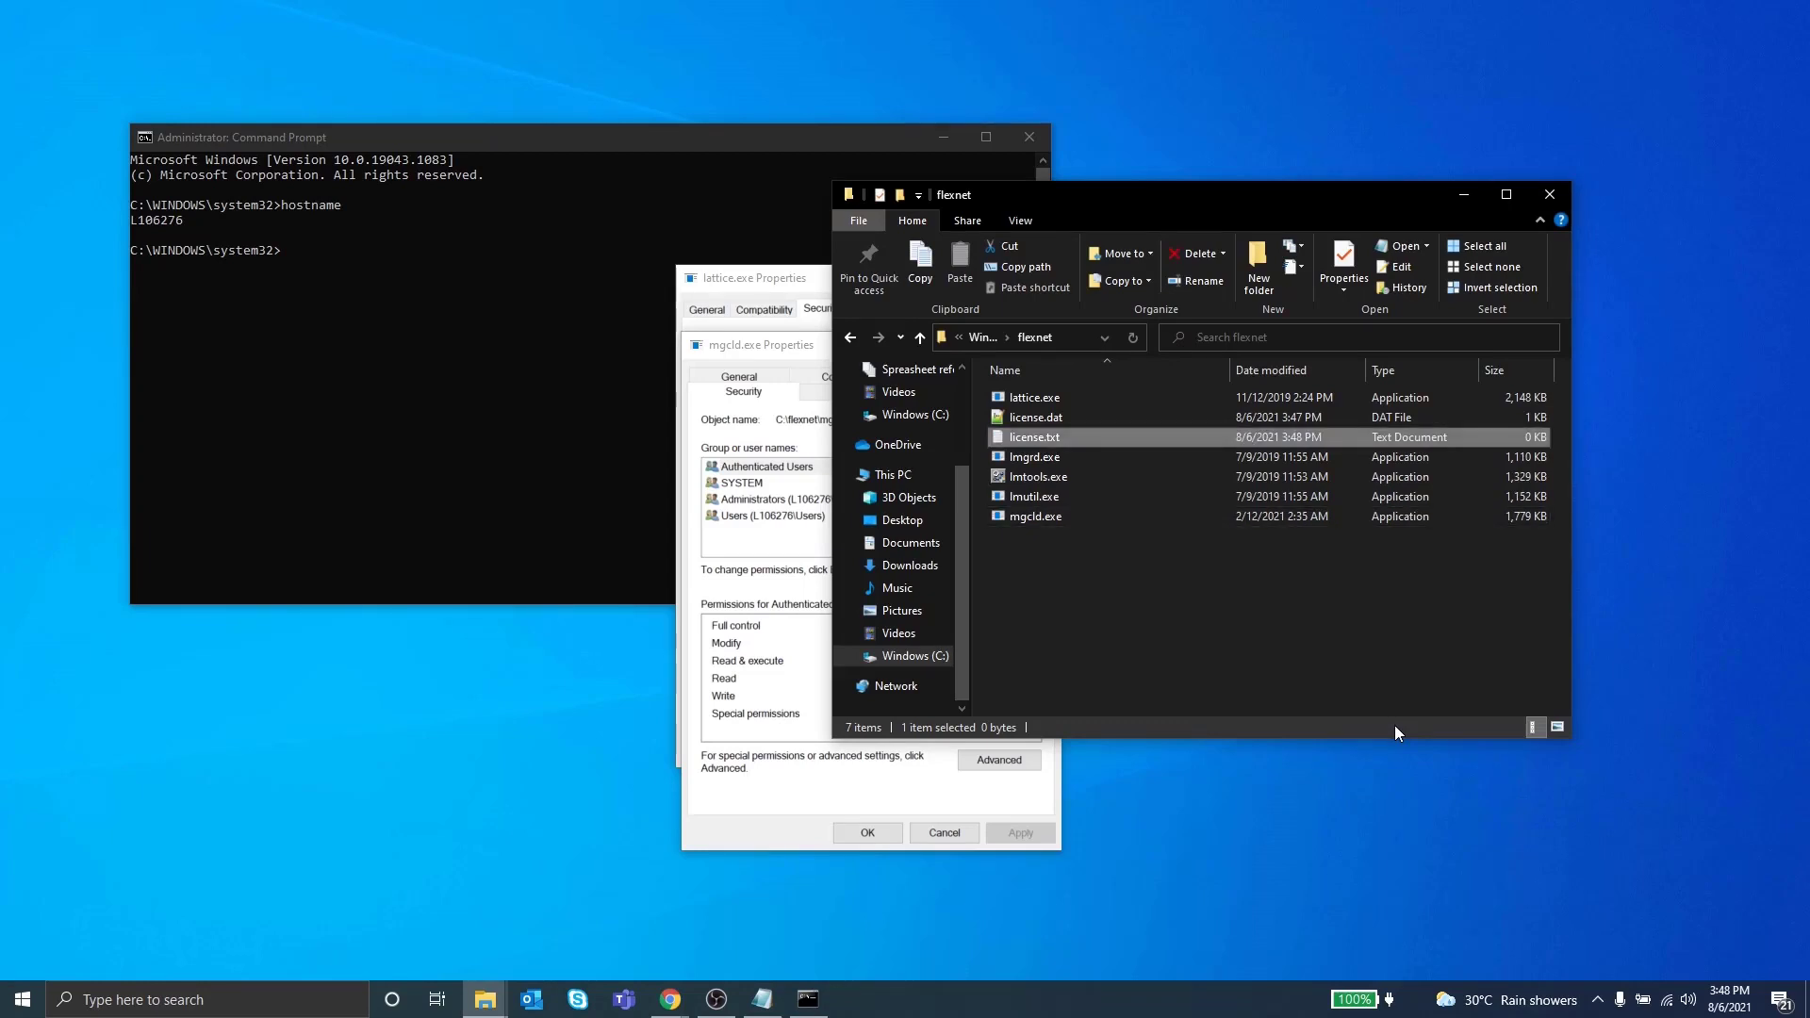
{"action": "key", "text": "Return"}
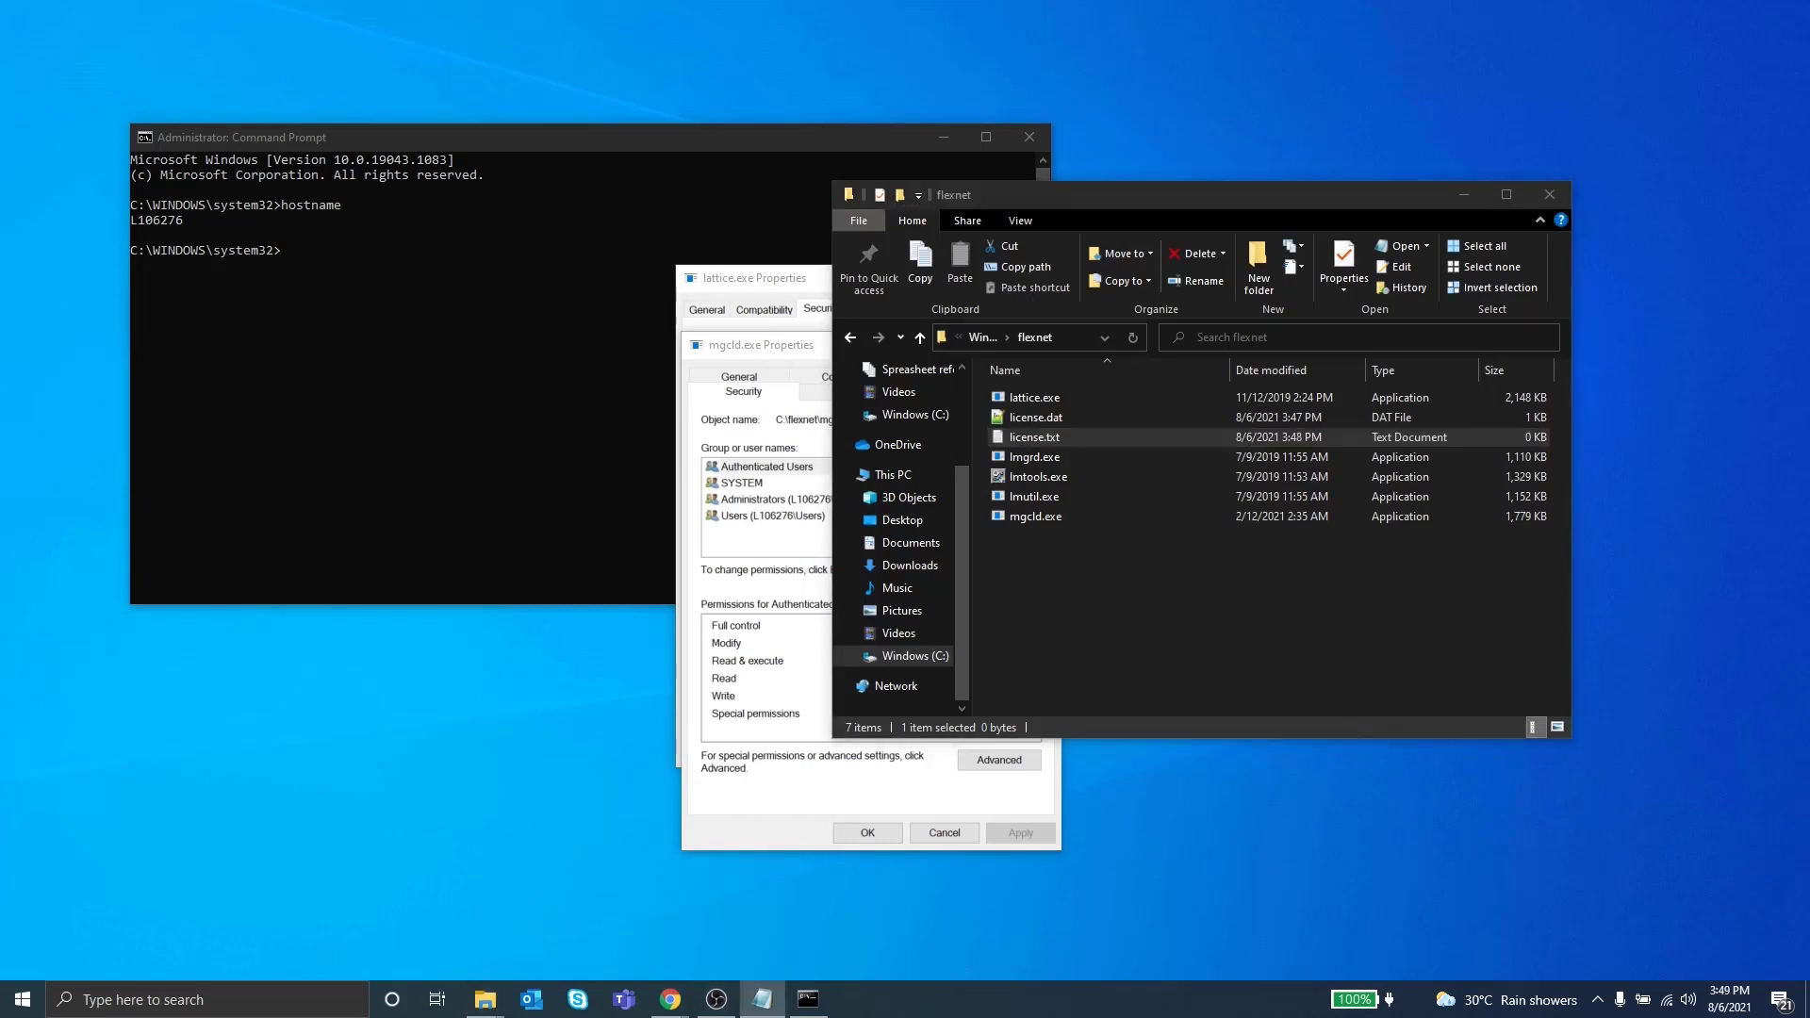
Step: Set system-wide LM_LICENSE_FILE to 7788@L106276 with setx /m
{"action": "left_click", "coordinate": [440, 250]}
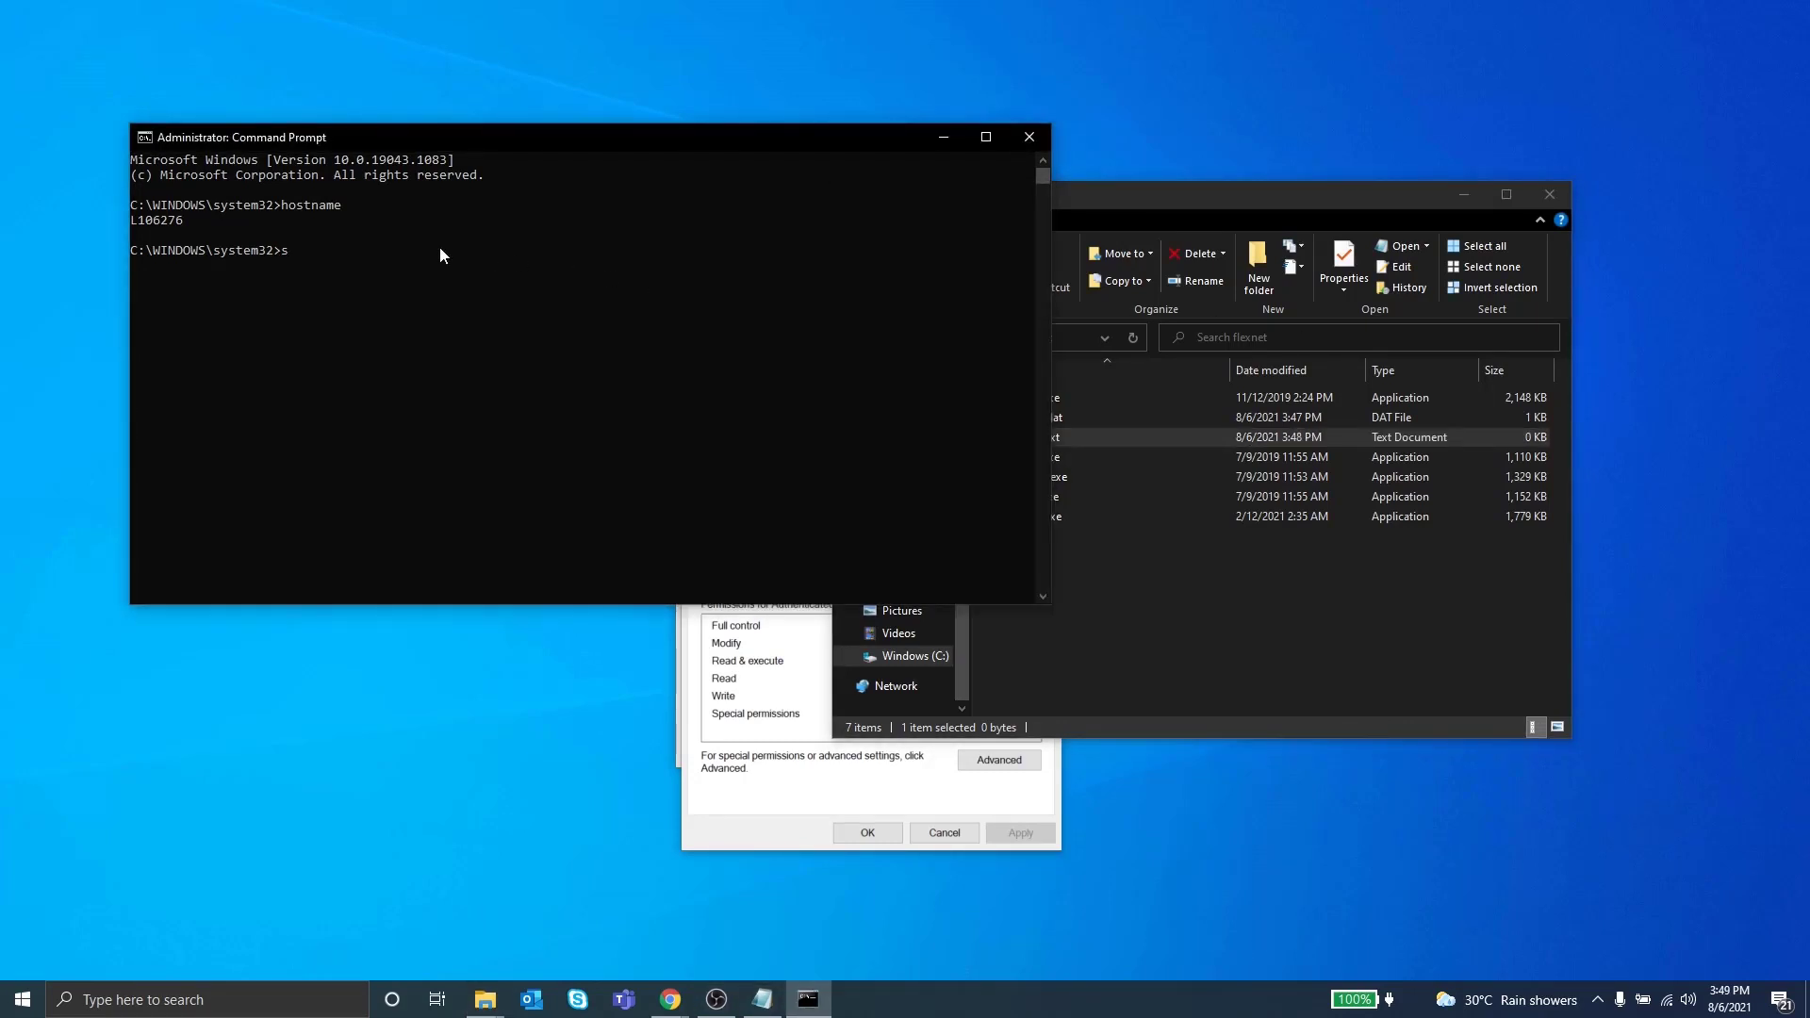
{"action": "type", "text": "setx /m LM_LIC"}
{"action": "type", "text": "ENSE_FILE \"7788@L106276"}
{"action": "type", "text": "\""}
{"action": "key", "text": "Return"}
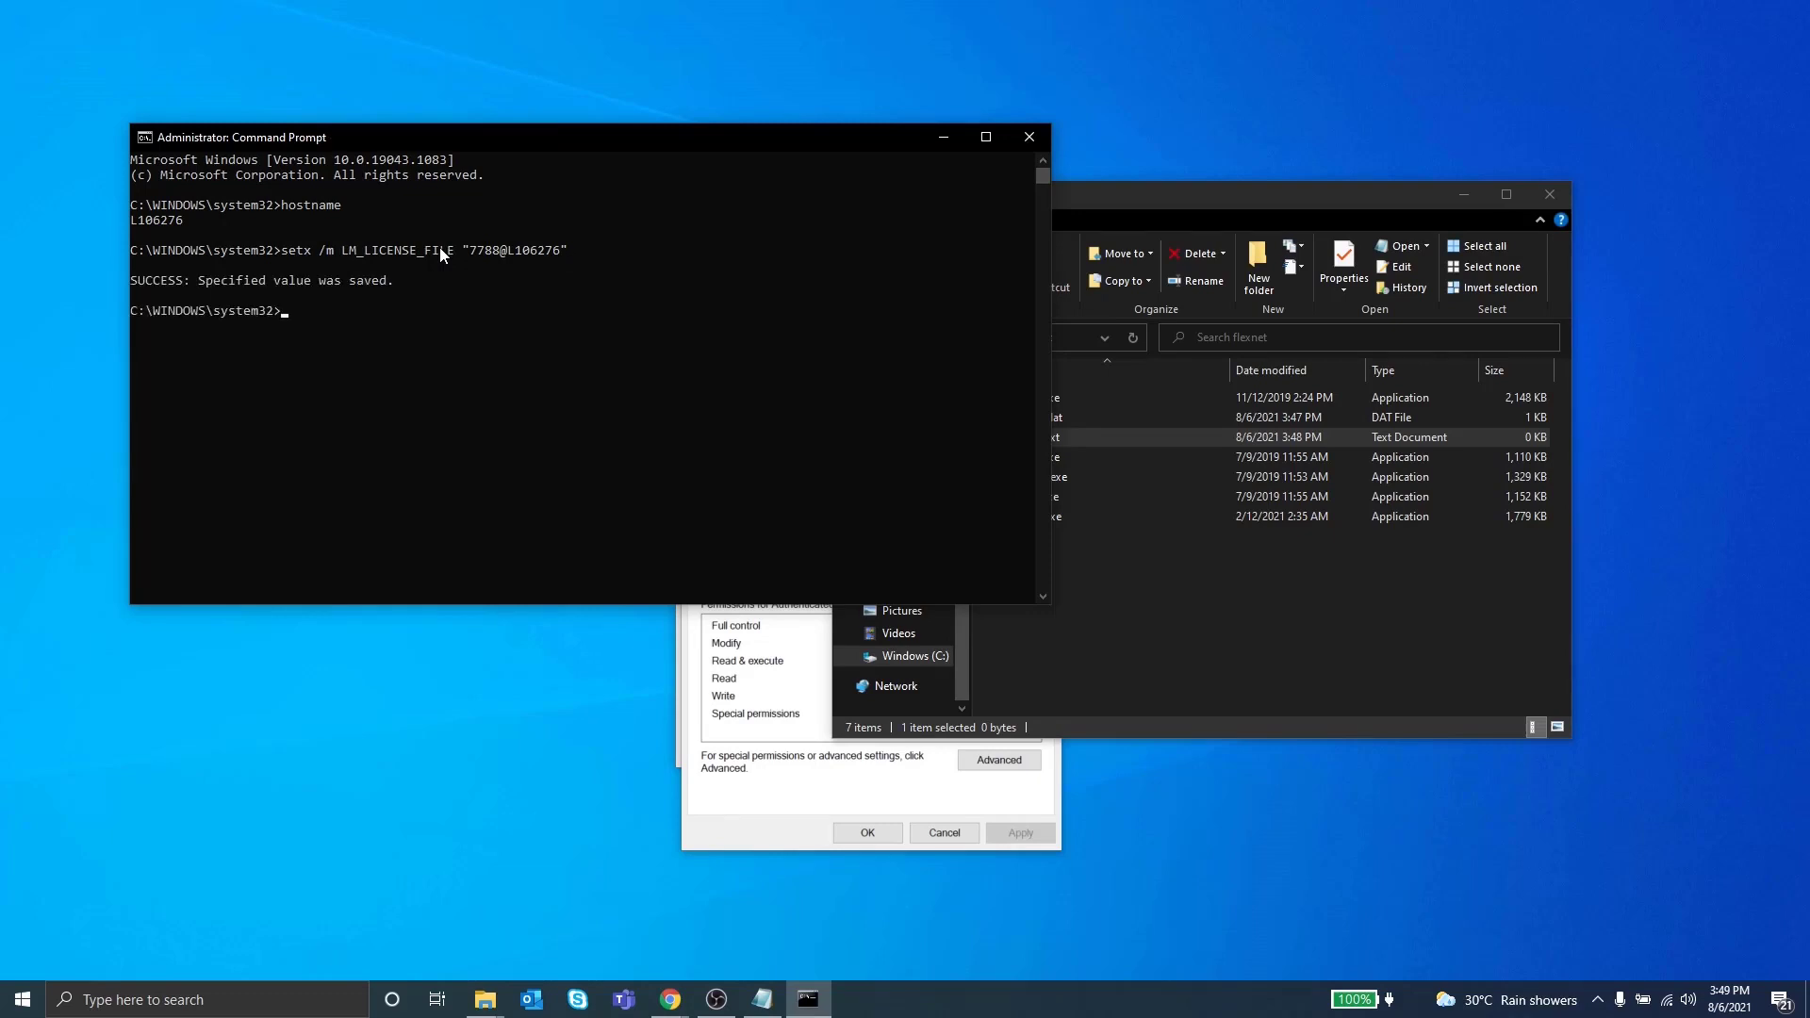
{"action": "left_click", "coordinate": [1085, 195]}
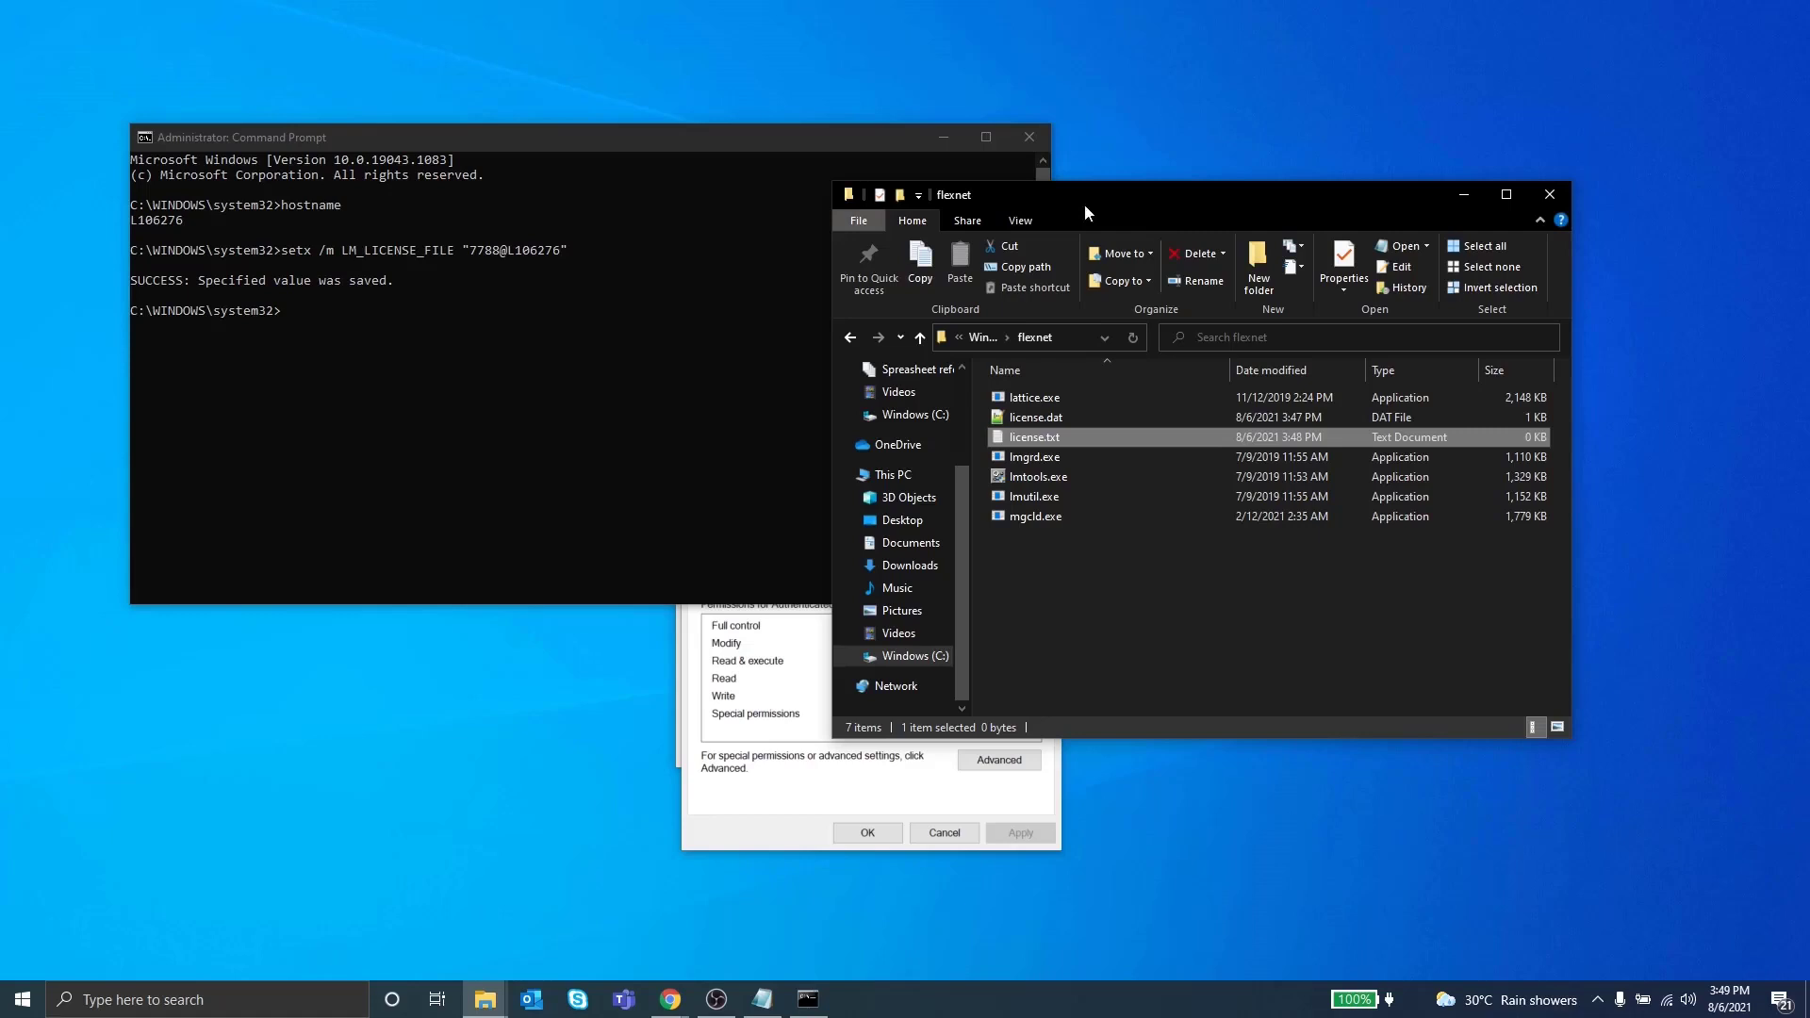
Step: Start lmgrd with C:\flexnet\license.dat, logging to C:\flexnet\license.txt
{"action": "left_click", "coordinate": [378, 326]}
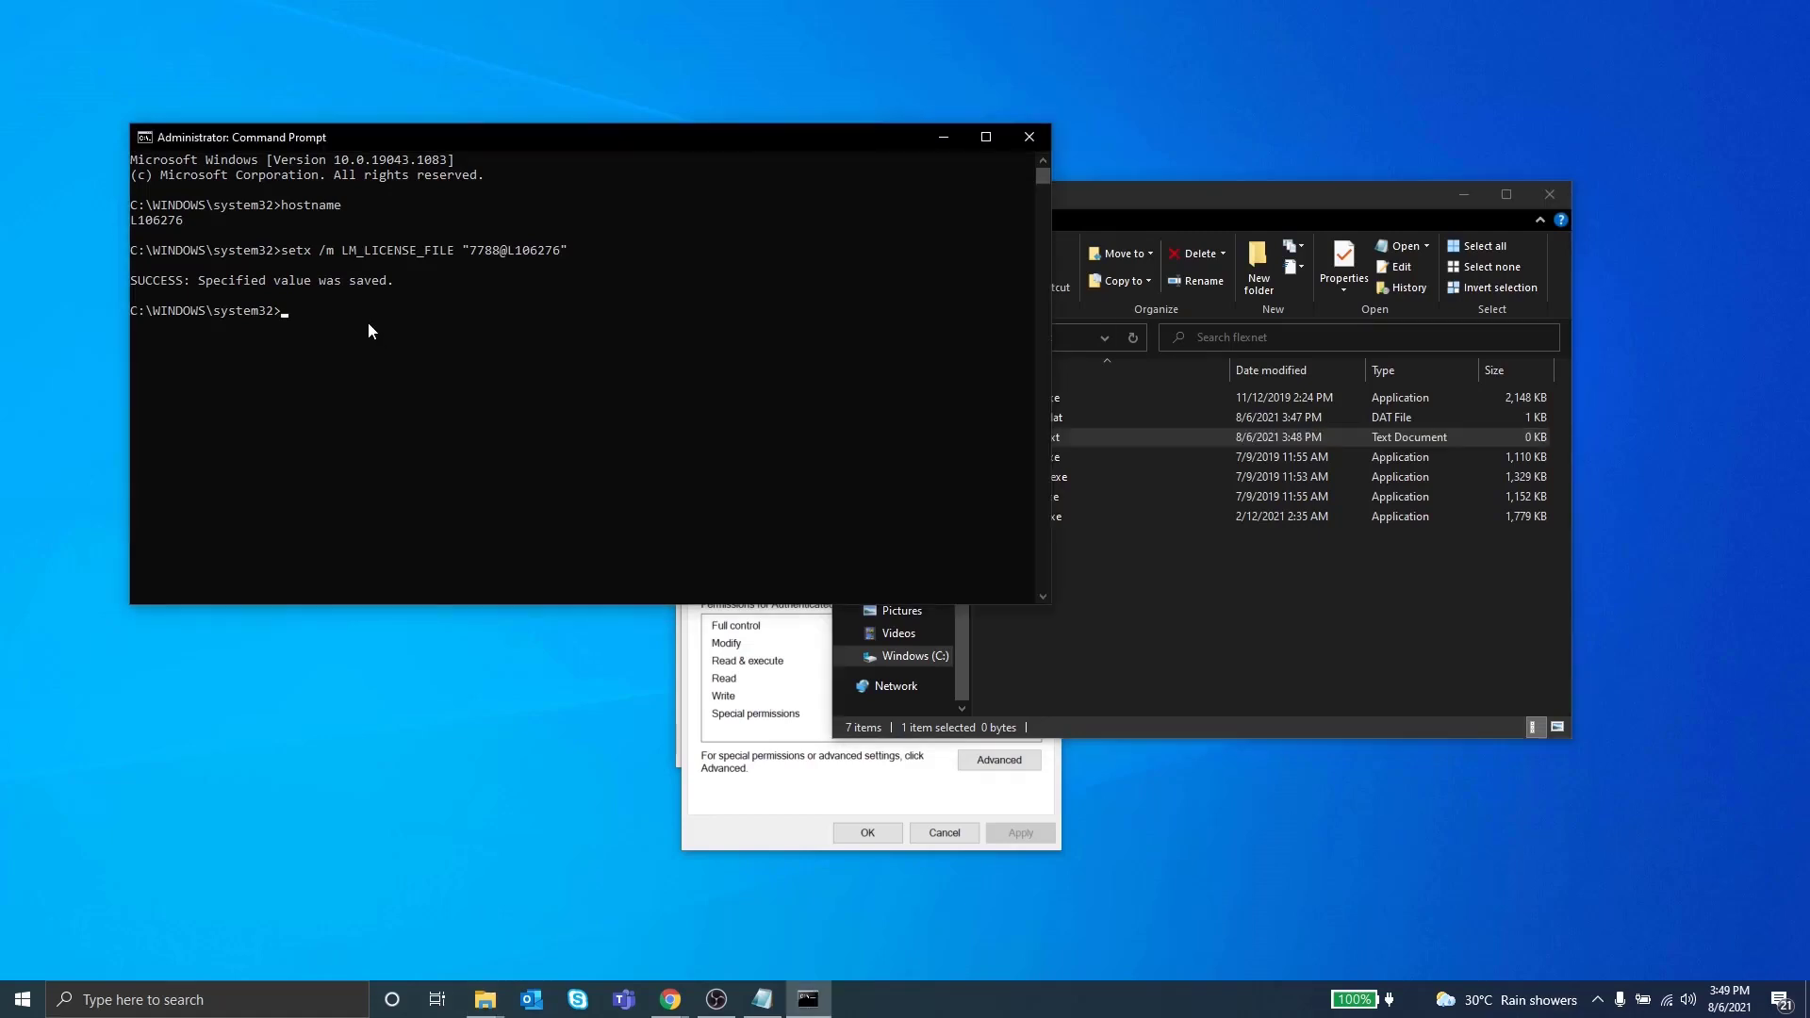
{"action": "type", "text": "C:\\flexnet"}
{"action": "type", "text": "\\lmgrd -l"}
{"action": "type", "text": "C:\\flexnet"}
{"action": "type", "text": "\\license.txt -c C:\\flexnet"}
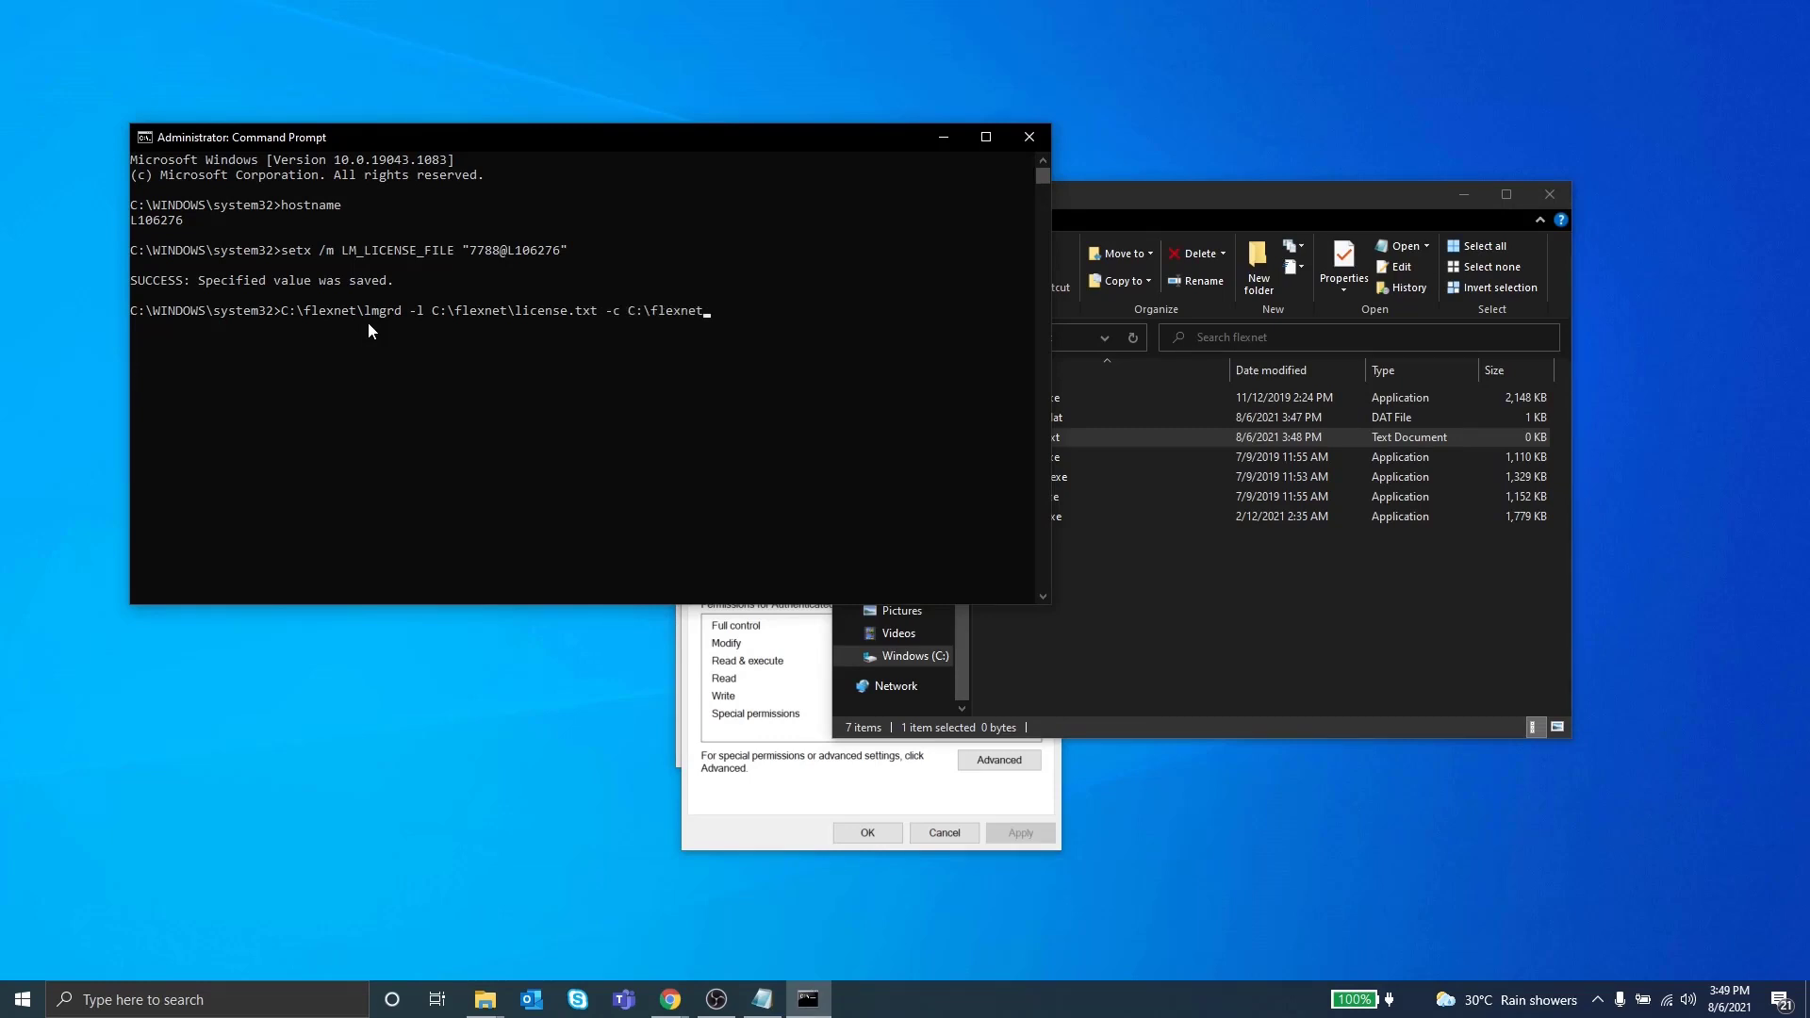
{"action": "type", "text": "\\license.dat"}
{"action": "key", "text": "Return"}
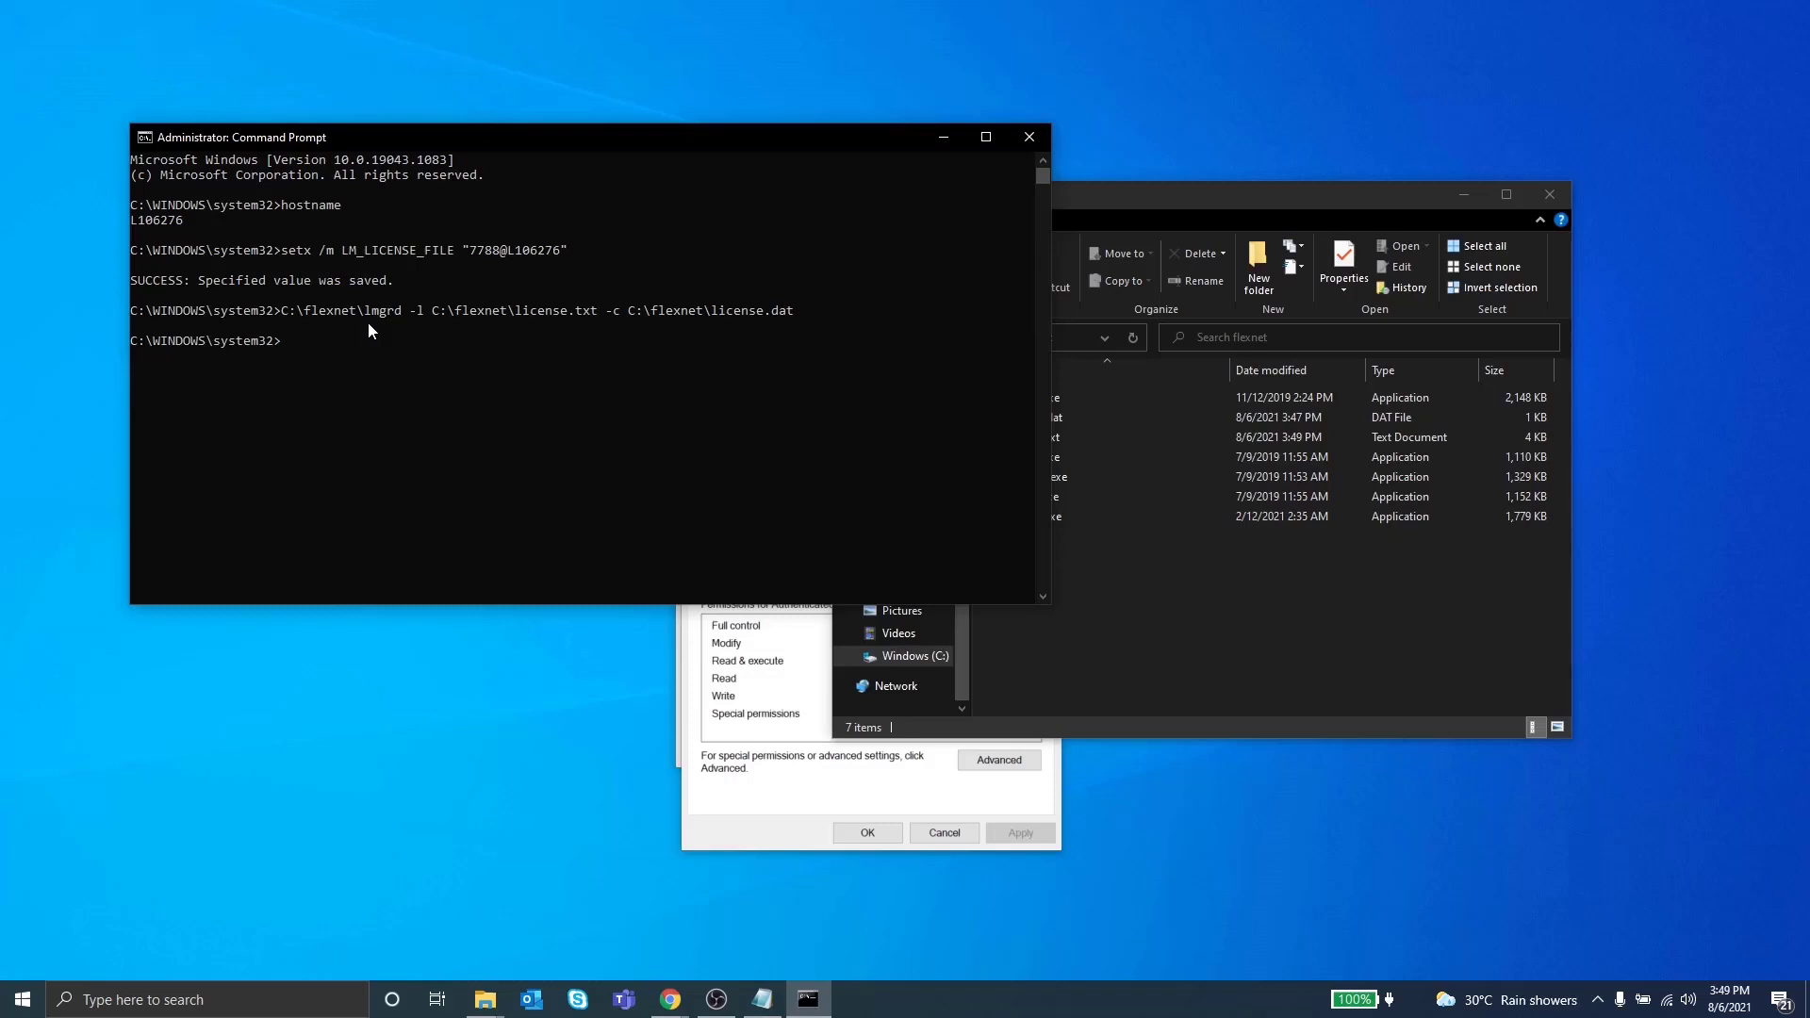
Step: Check server status with lmutil lmstat -a -c 7788@L106276, then shut it down with lmdown, confirming y
{"action": "type", "text": "C:\flexnet\\lmutil lmstat -a -c 7788@L106276"}
{"action": "key", "text": "Return"}
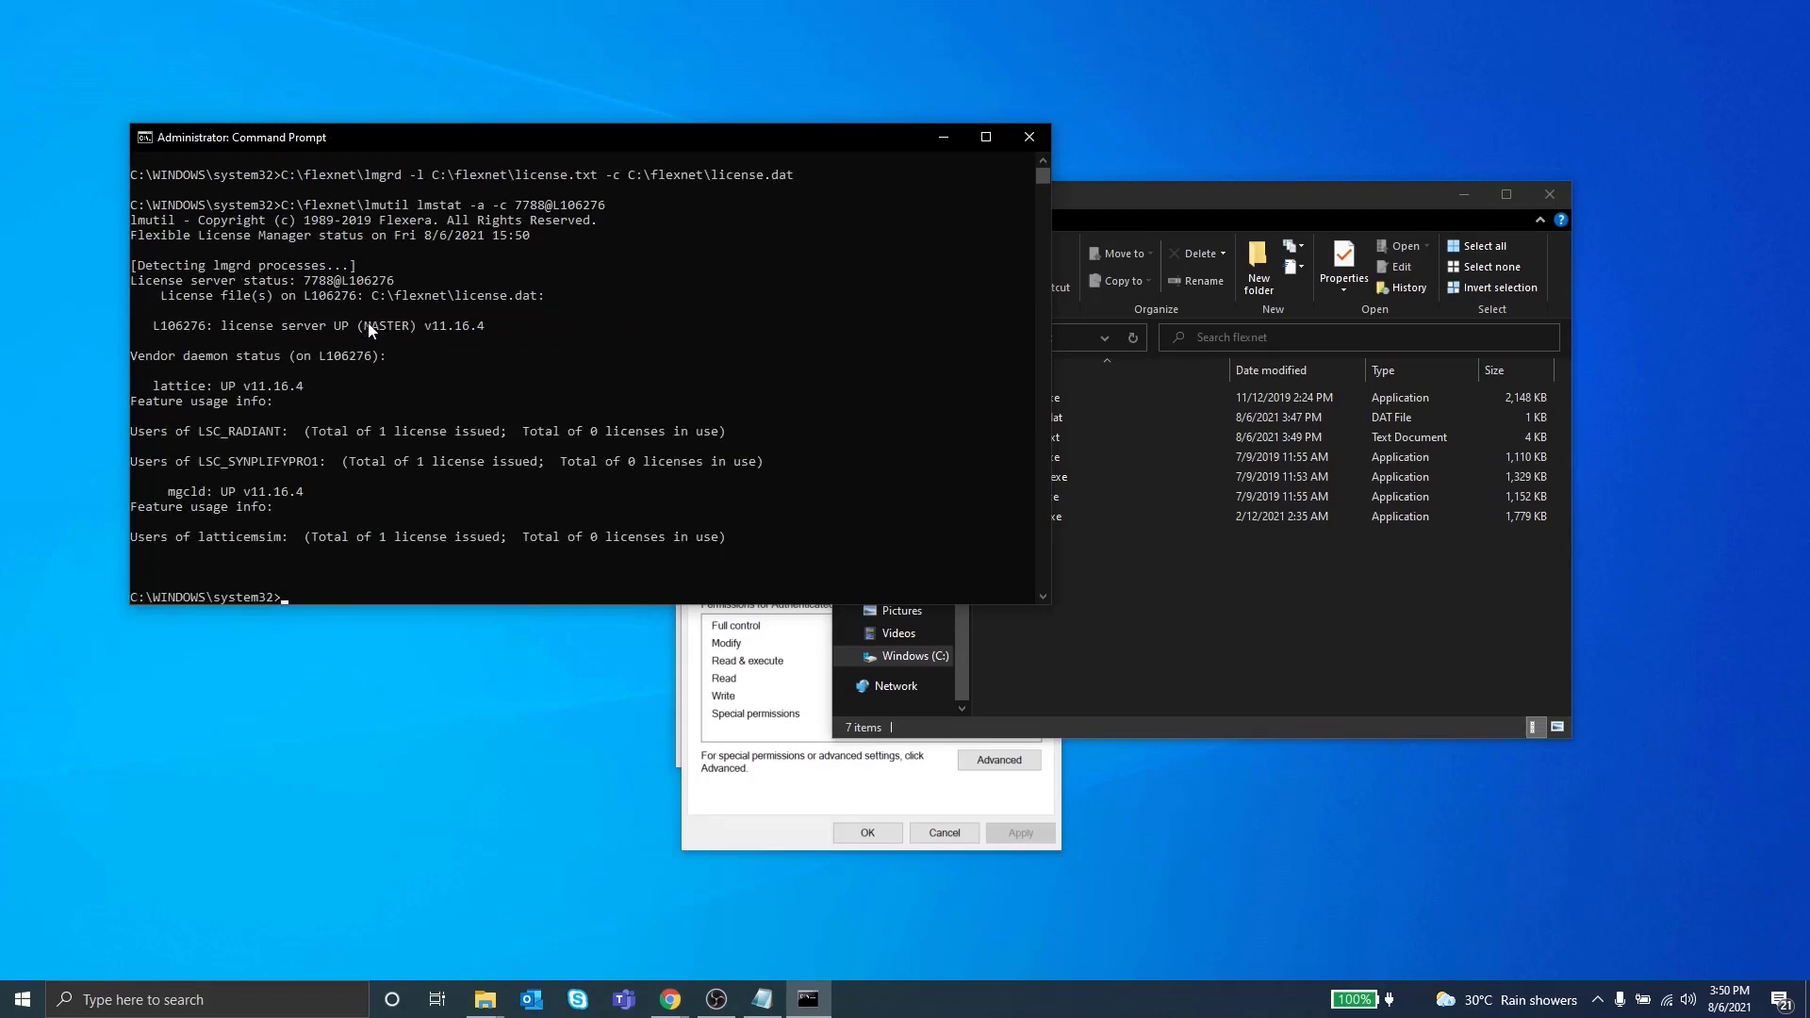
{"action": "type", "text": "C:\flexnet"}
{"action": "type", "text": "\\lm"}
{"action": "type", "text": "util l"}
{"action": "type", "text": "mdown "}
{"action": "type", "text": "-c"}
{"action": "type", "text": " C:\flexnet"}
{"action": "type", "text": "\\flexnet\\"}
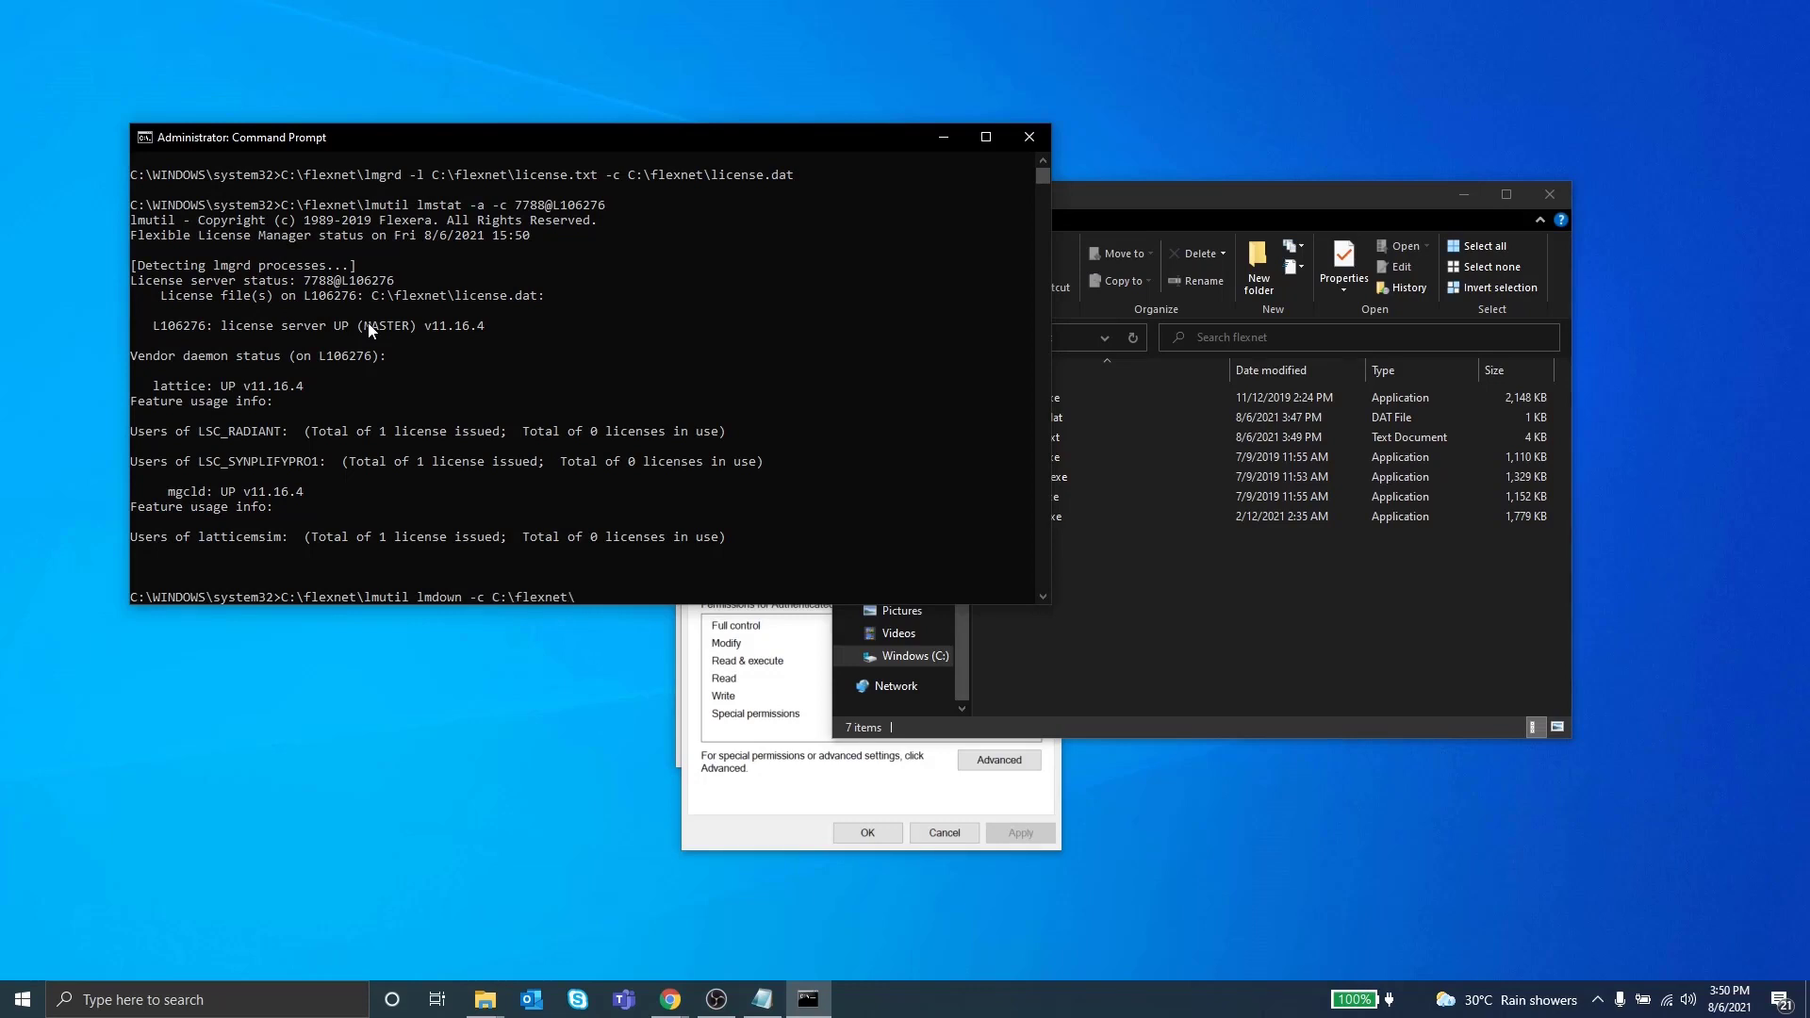
{"action": "type", "text": "license.dat"}
{"action": "key", "text": "Return"}
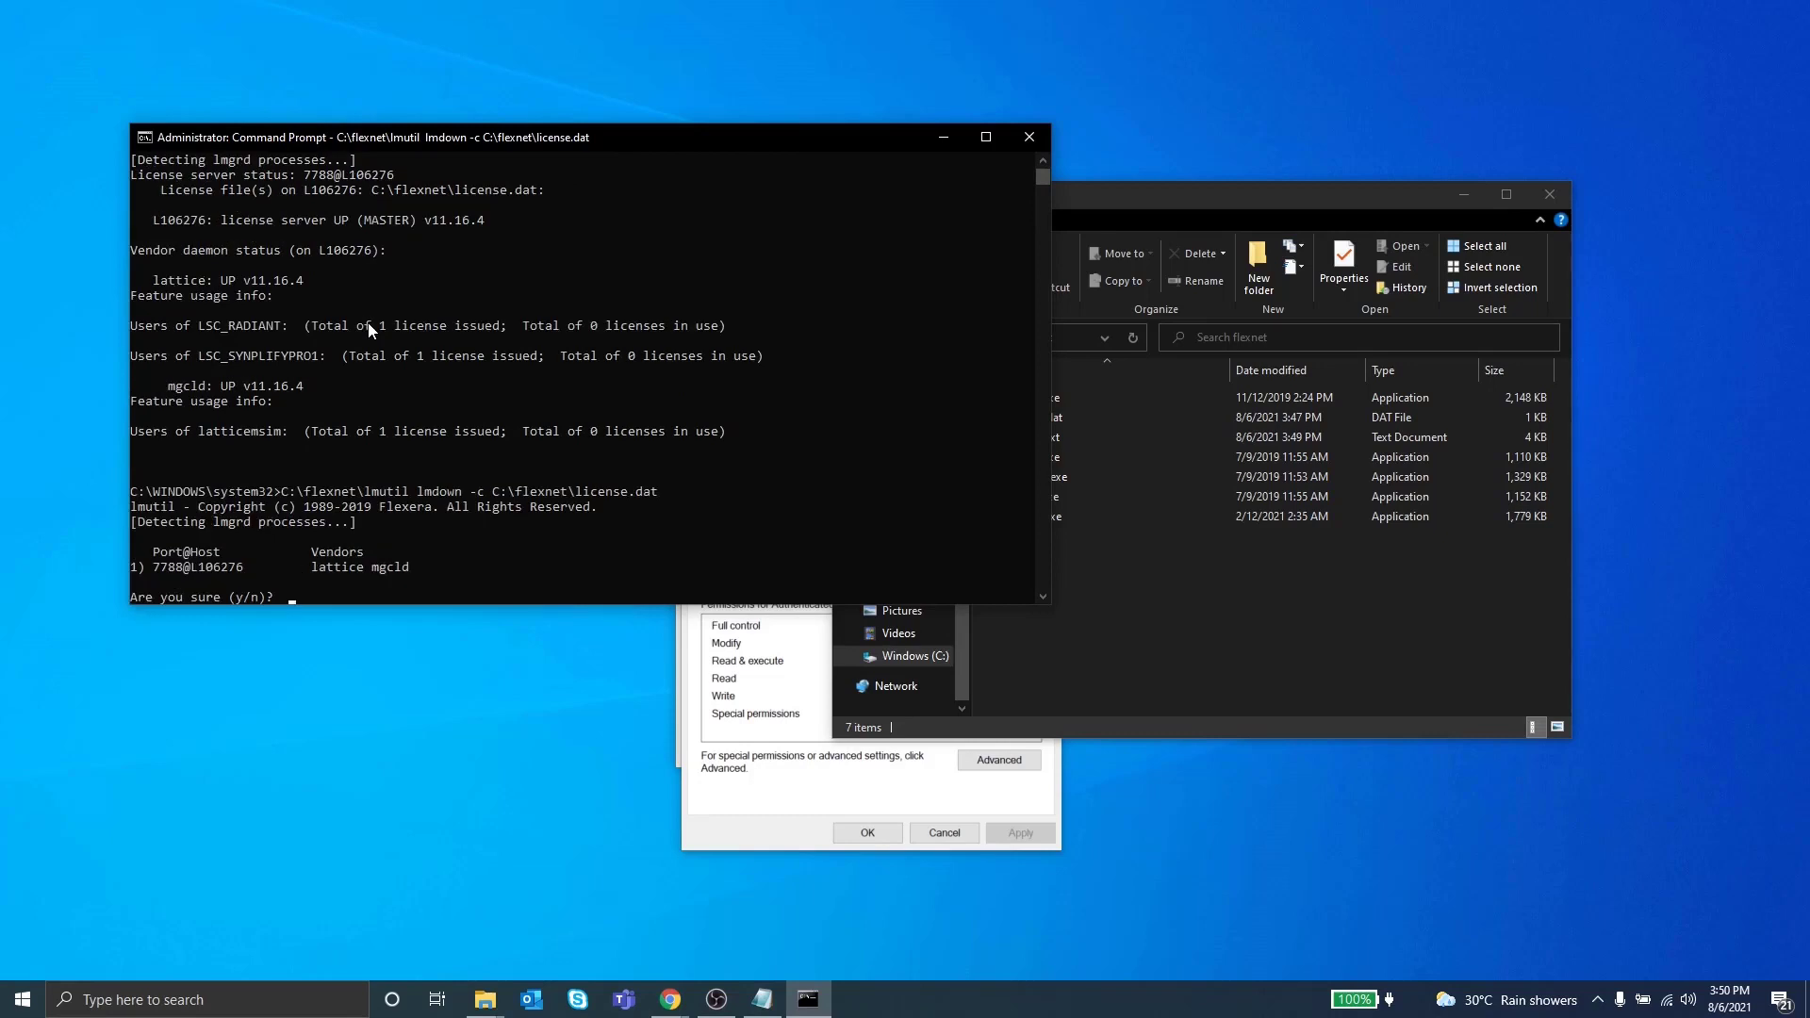
{"action": "type", "text": "y"}
{"action": "key", "text": "Return"}
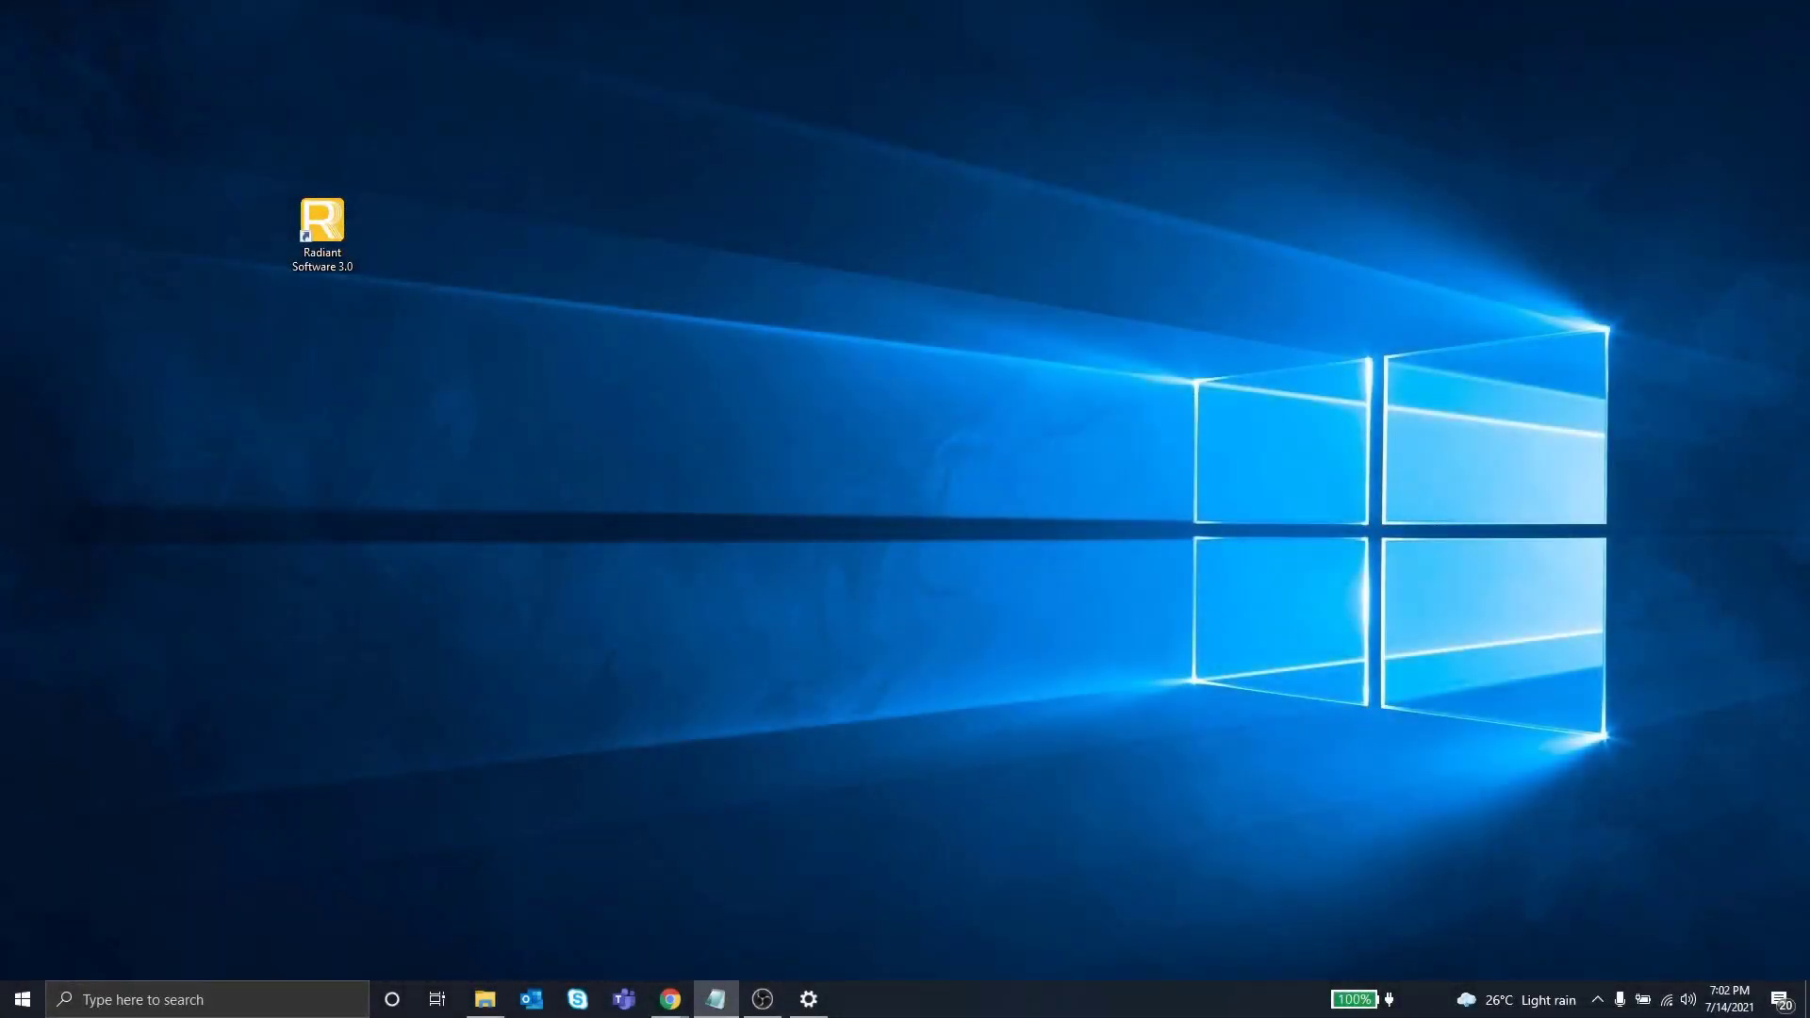
Step: In a new administrator console, set LM_LICENSE_FILE to 7788@L106276 system-wide, then launch Radiant Software 3.0
{"action": "left_click", "coordinate": [316, 1005]}
{"action": "type", "text": "cmd"}
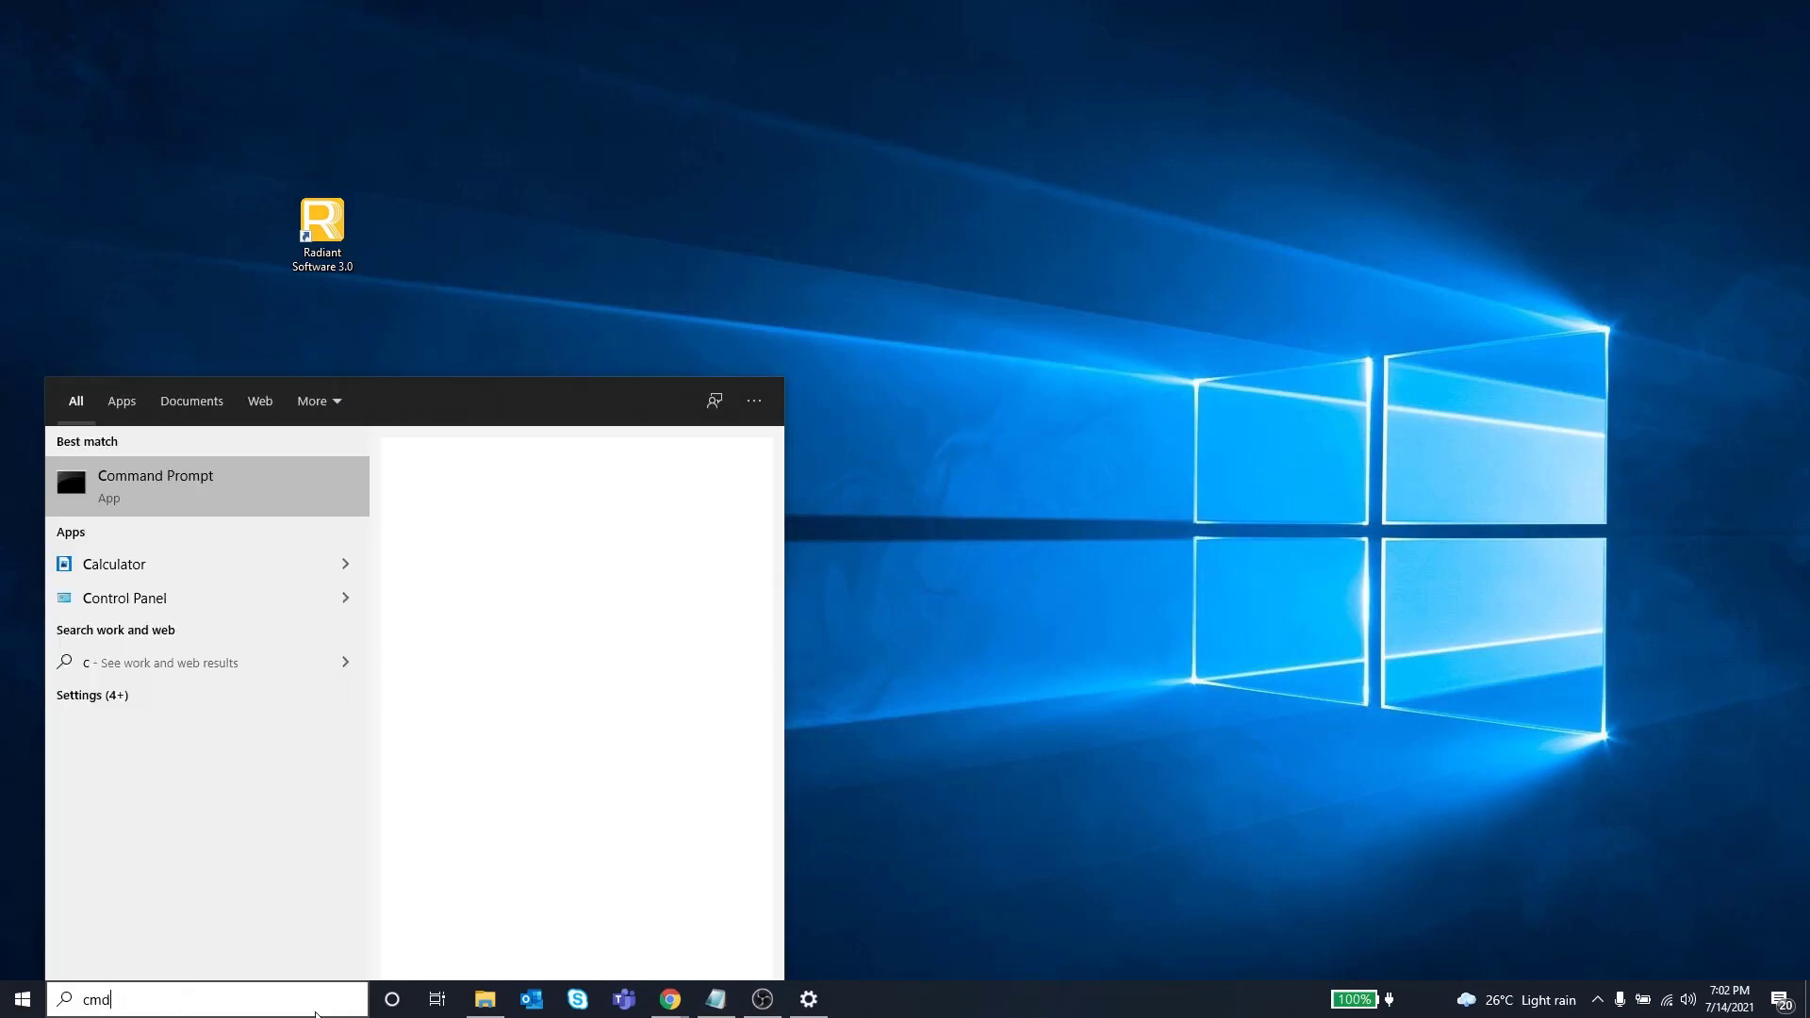
{"action": "left_click", "coordinate": [606, 662]}
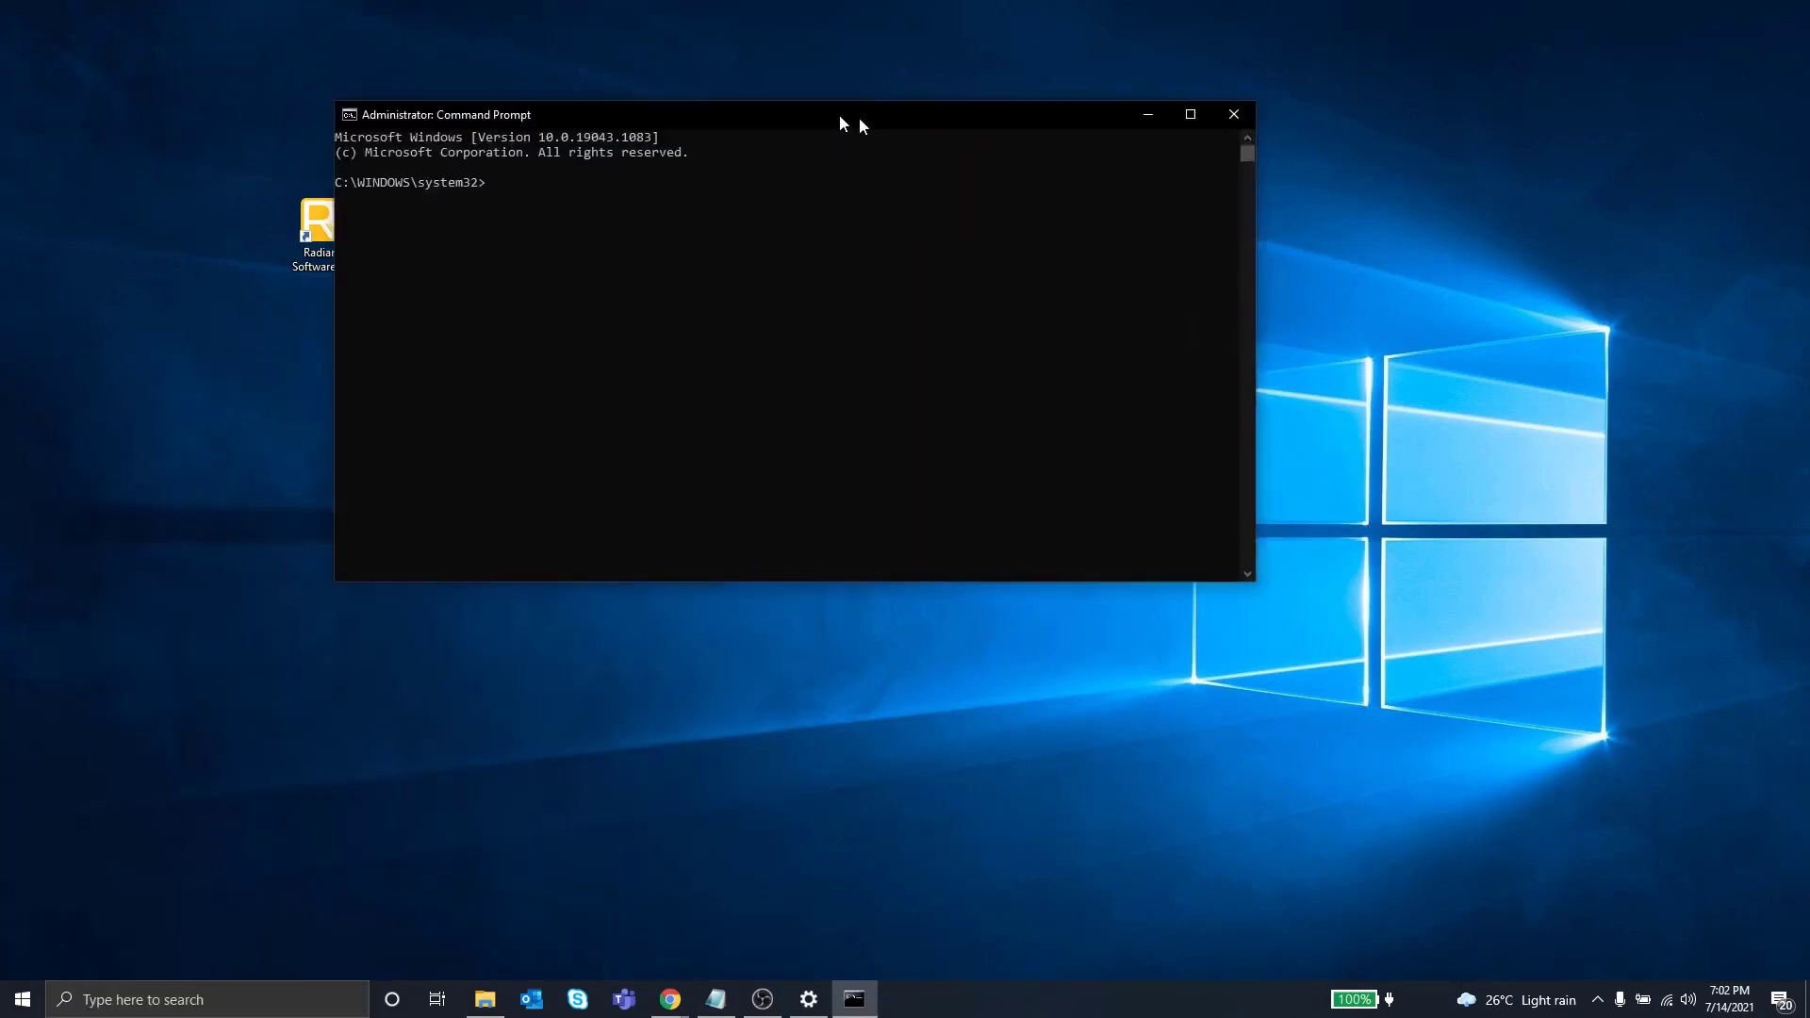
{"action": "left_click_drag", "start_coordinate": [840, 118], "coordinate": [892, 125]}
{"action": "type", "text": "se"}
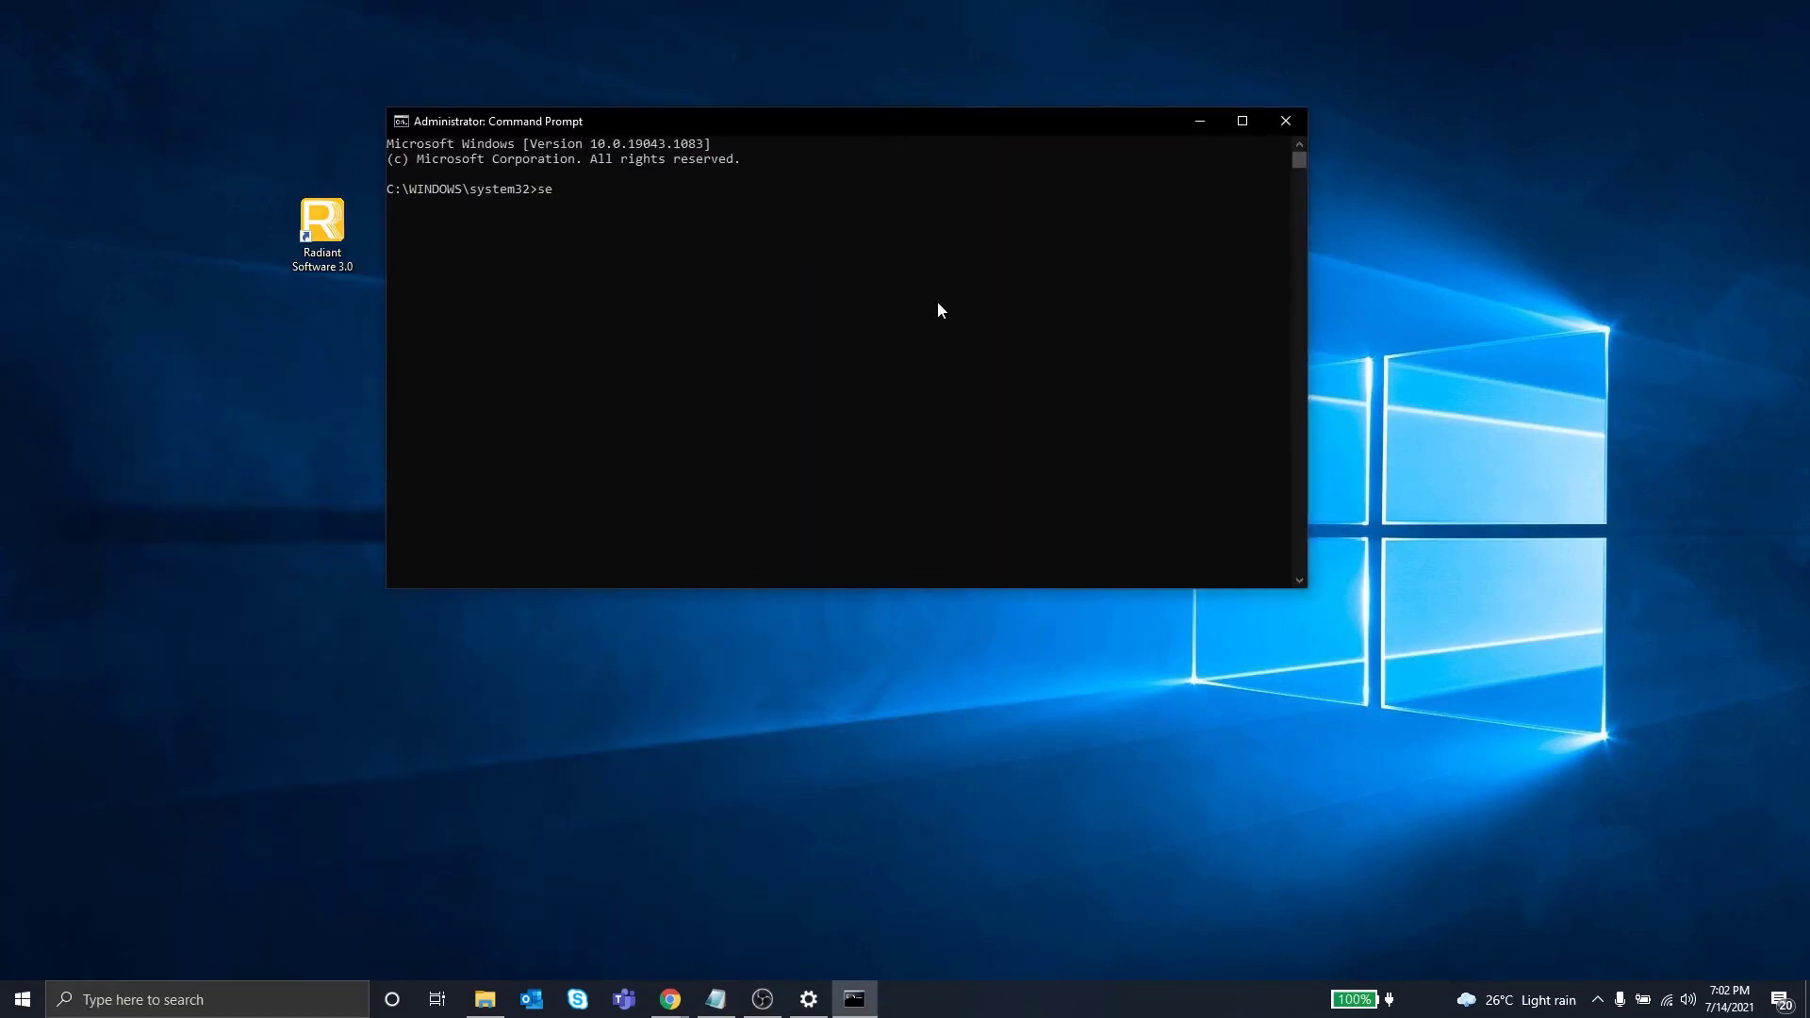
{"action": "type", "text": "tx /,"}
{"action": "type", "text": "m LM_+"}
{"action": "type", "text": "LICENSE_FILE"}
{"action": "type", "text": " \"7788@"}
{"action": "type", "text": "L10"}
{"action": "type", "text": "62"}
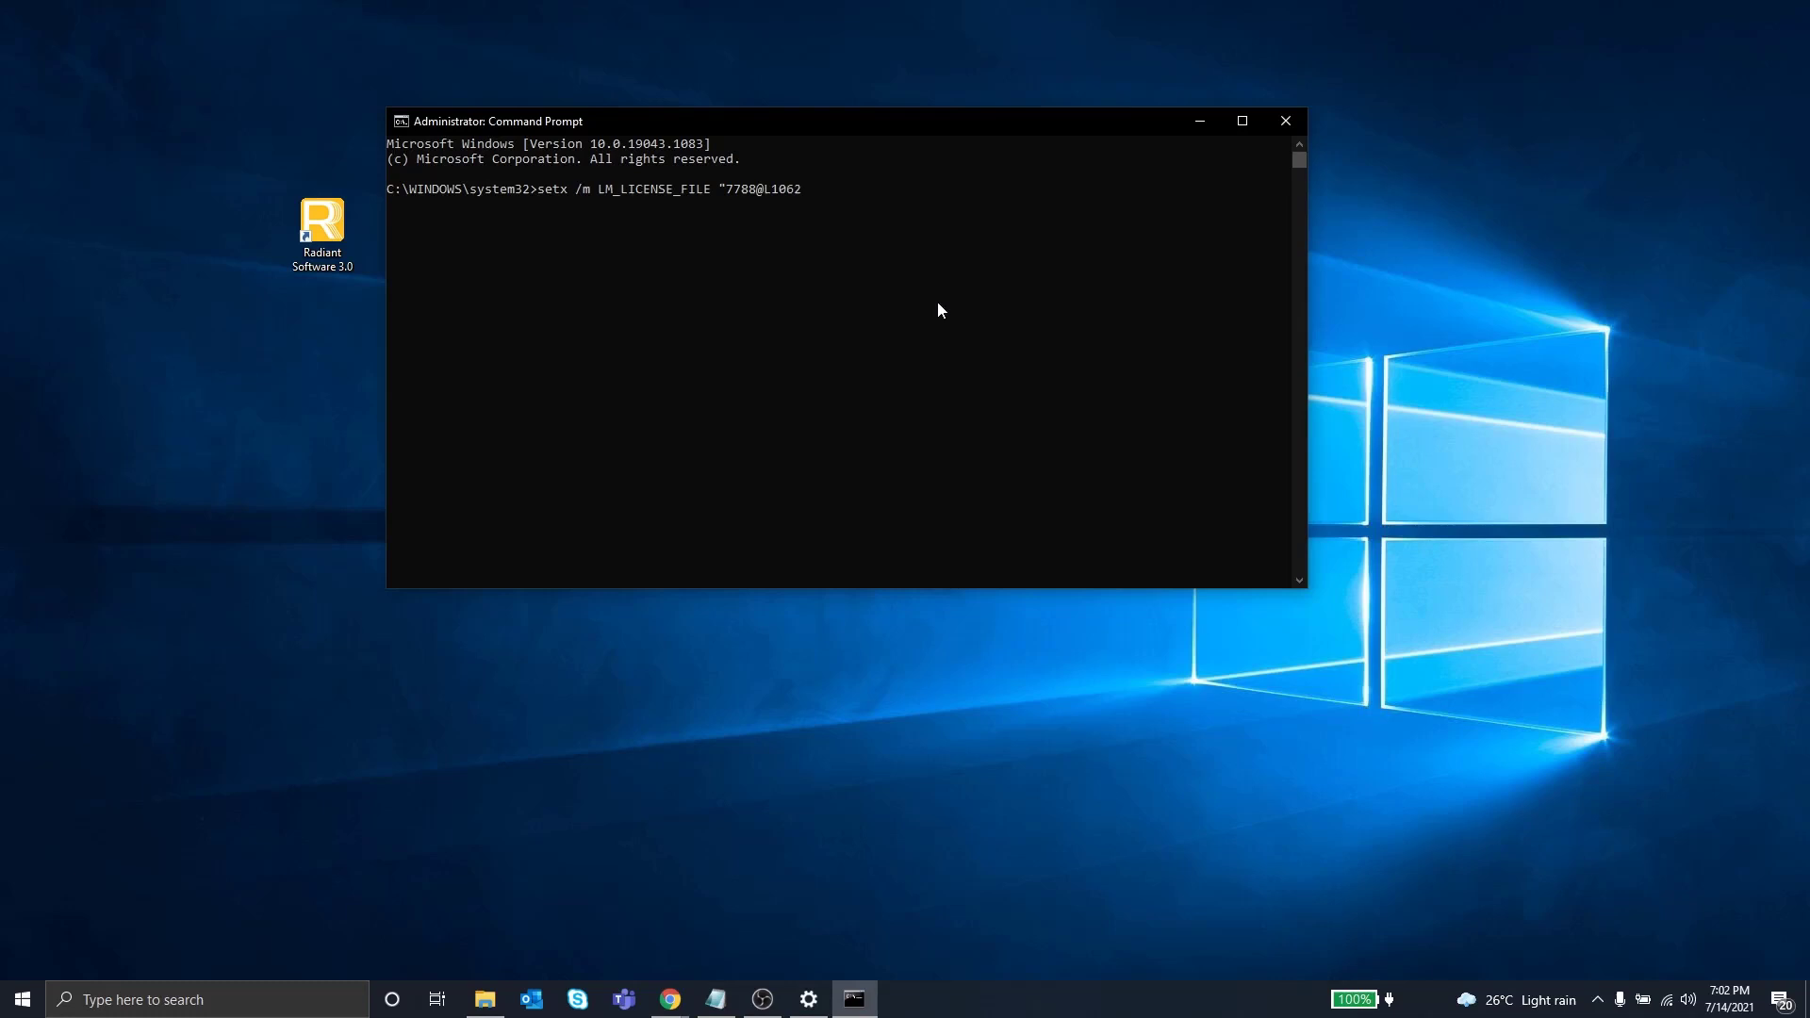
{"action": "type", "text": "76\""}
{"action": "key", "text": "Return"}
{"action": "double_click", "coordinate": [331, 239]}
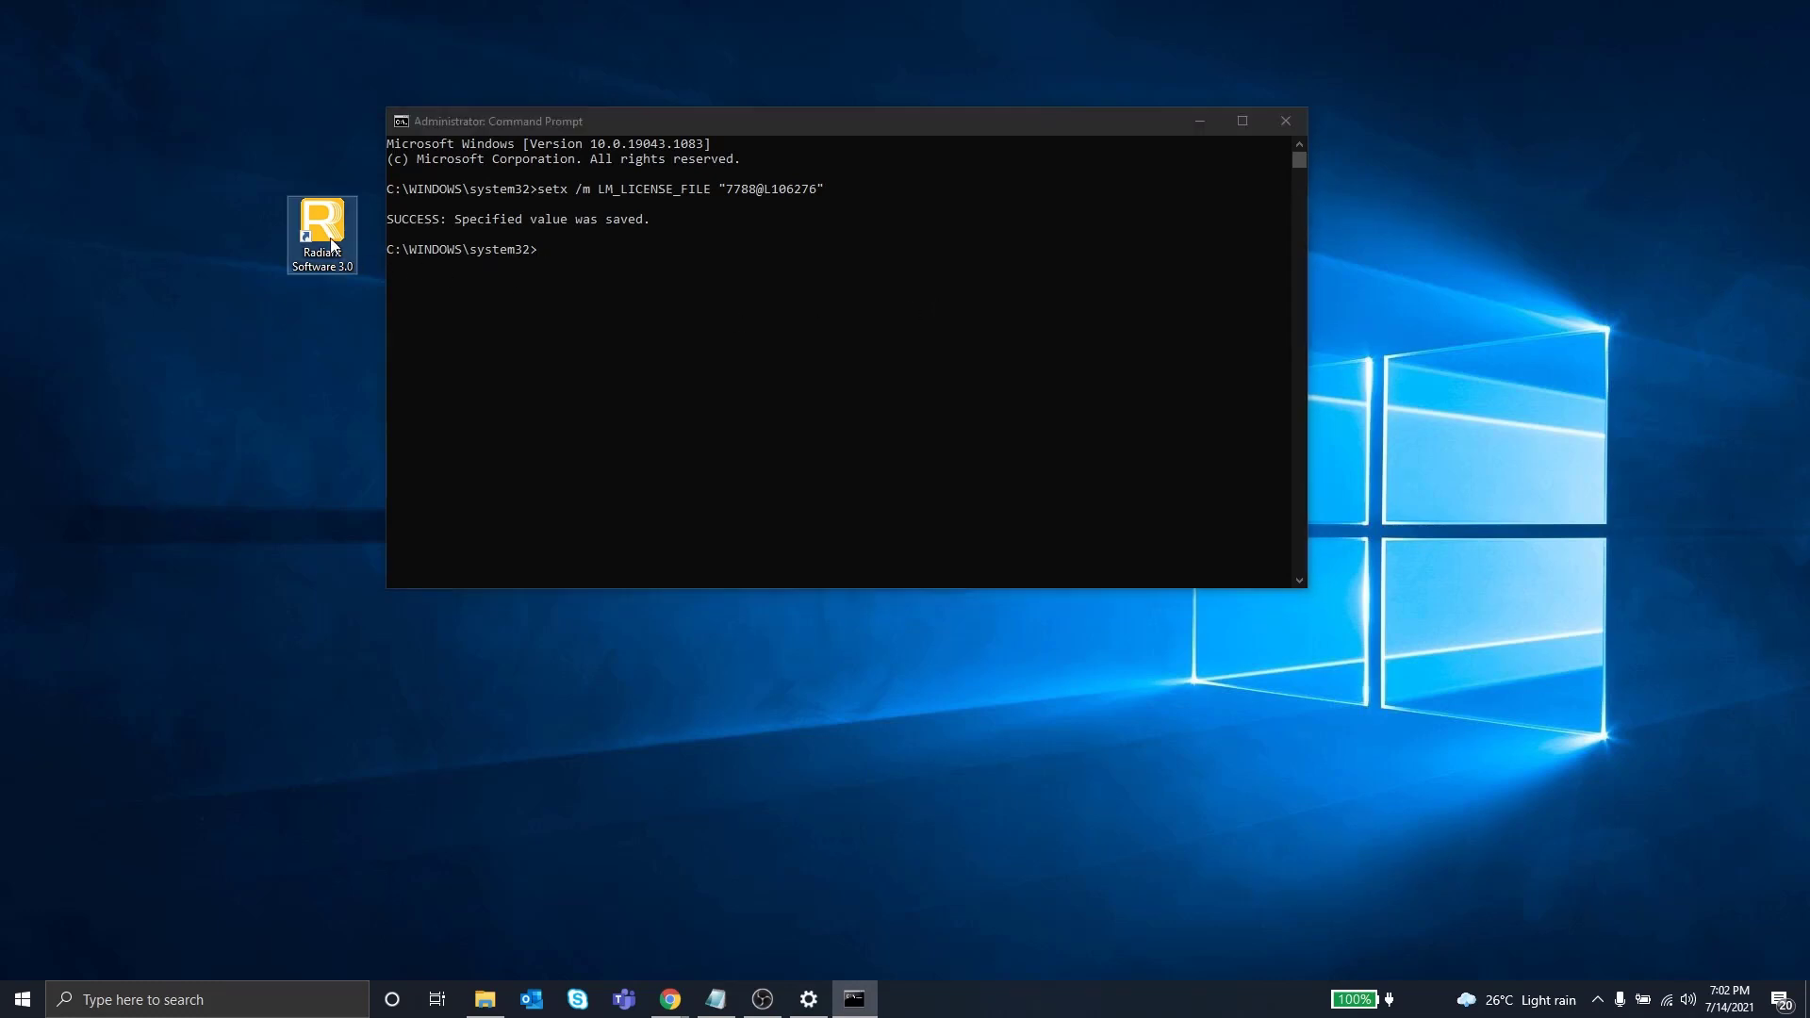